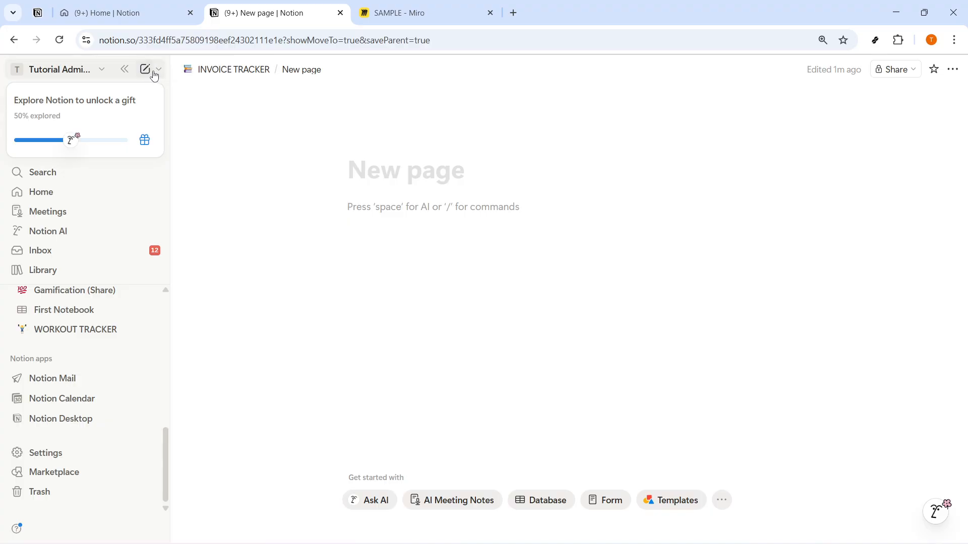
Title the new page "MY SKETCH WORK".
left_click(387, 175)
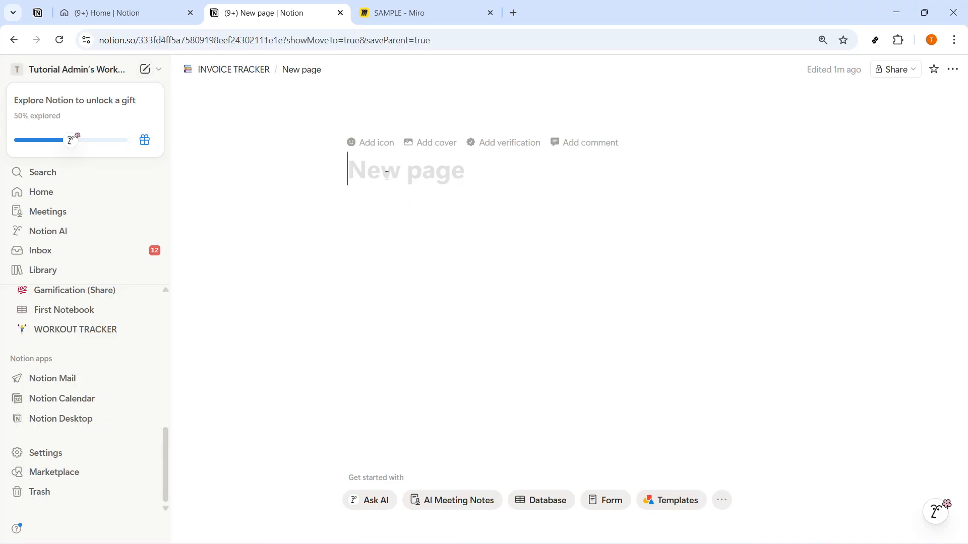
type("MY SKE")
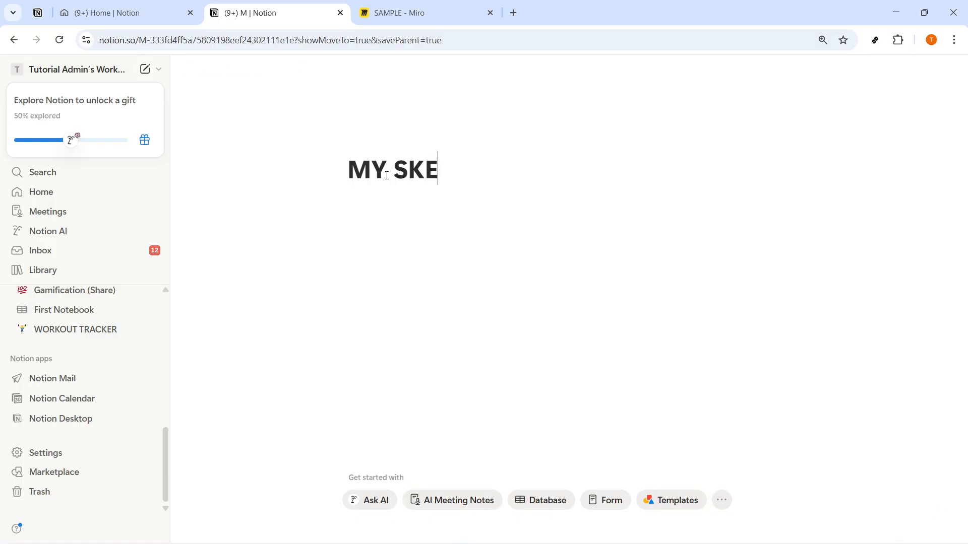
type("TC")
key("BackSpace")
type("T")
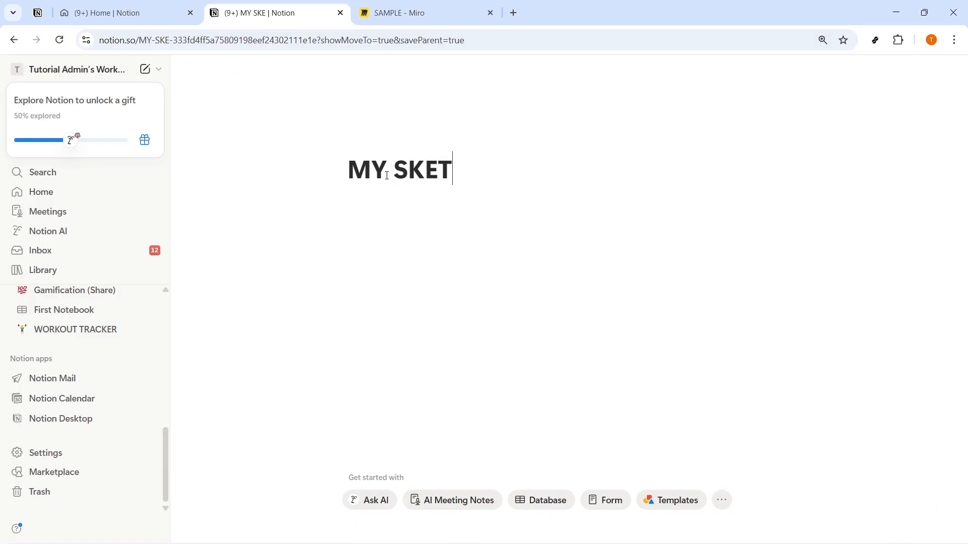
type("CH WORK")
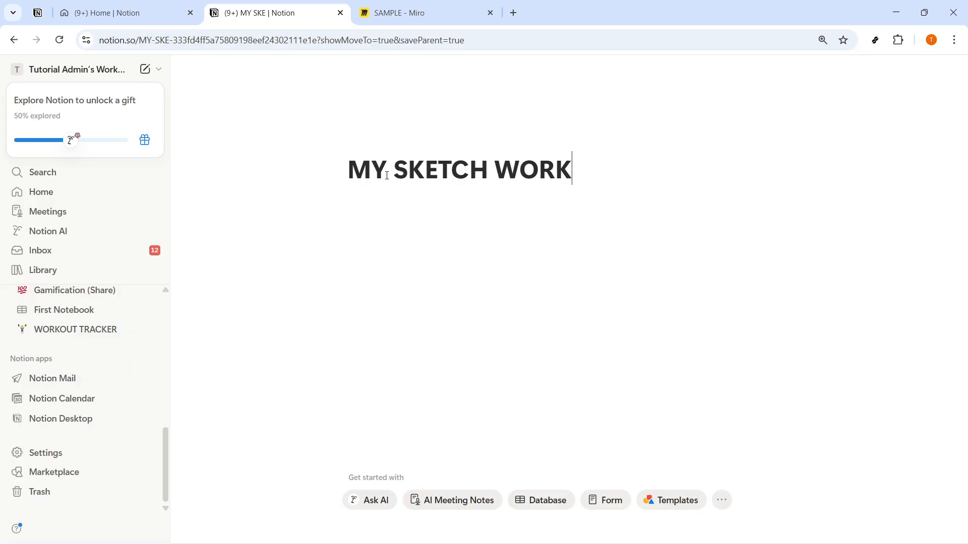
left_click_drag(592, 186, 393, 174)
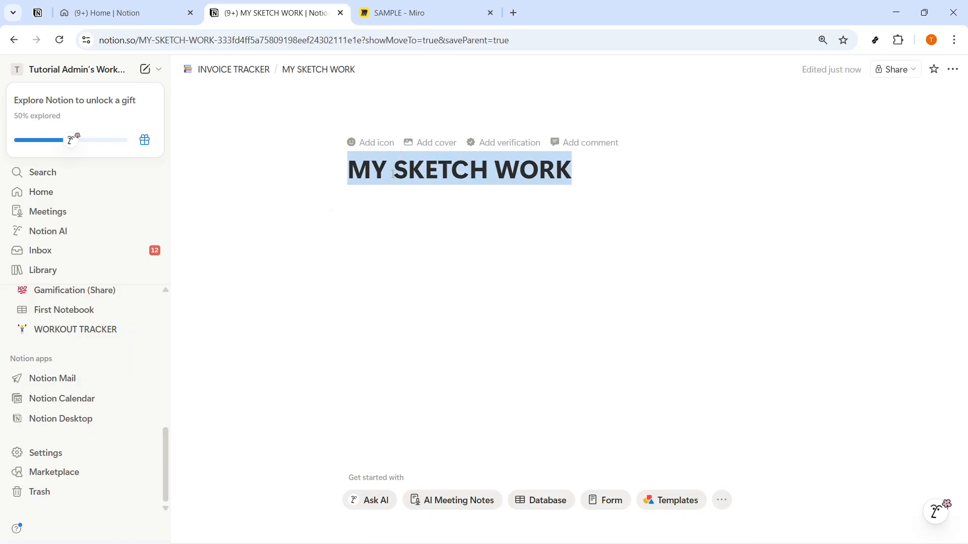
Add a paintbrush emoji as the page icon, finding it with the filter "DRA", and place the cursor in the empty body.
left_click(368, 142)
left_click(369, 152)
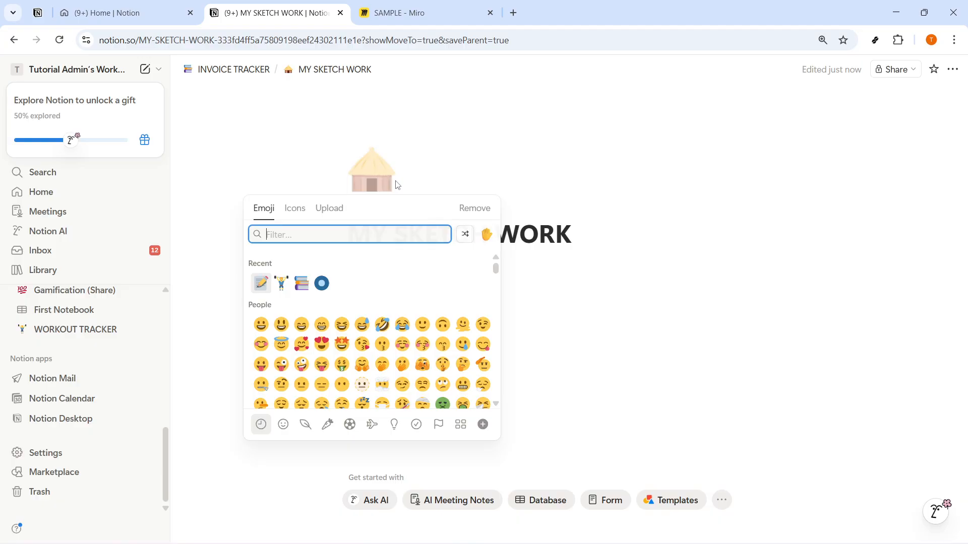
type("DRA")
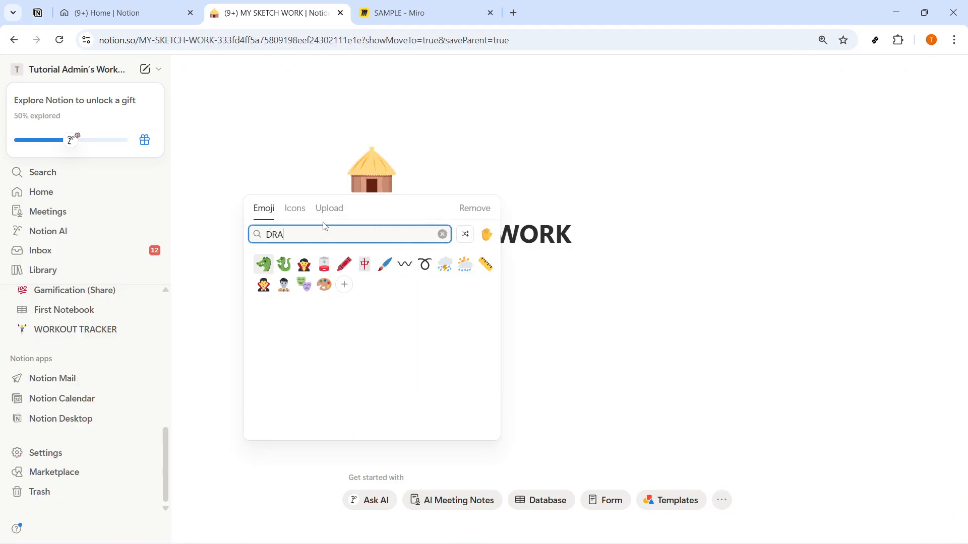
left_click(387, 272)
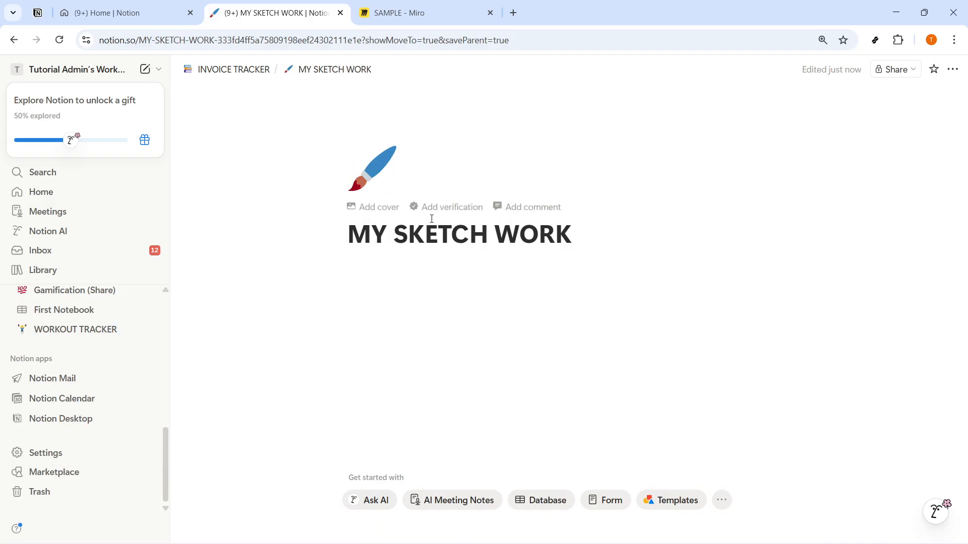
left_click(411, 271)
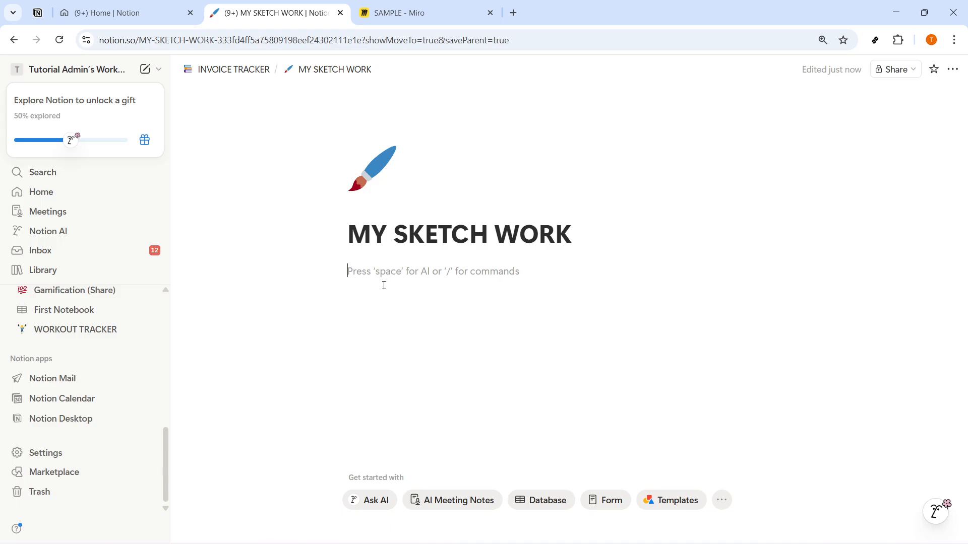
Switch to the SAMPLE board in Miro and draw a square, a circle and a heart in a row with the freehand pen.
key("ctrl+Tab")
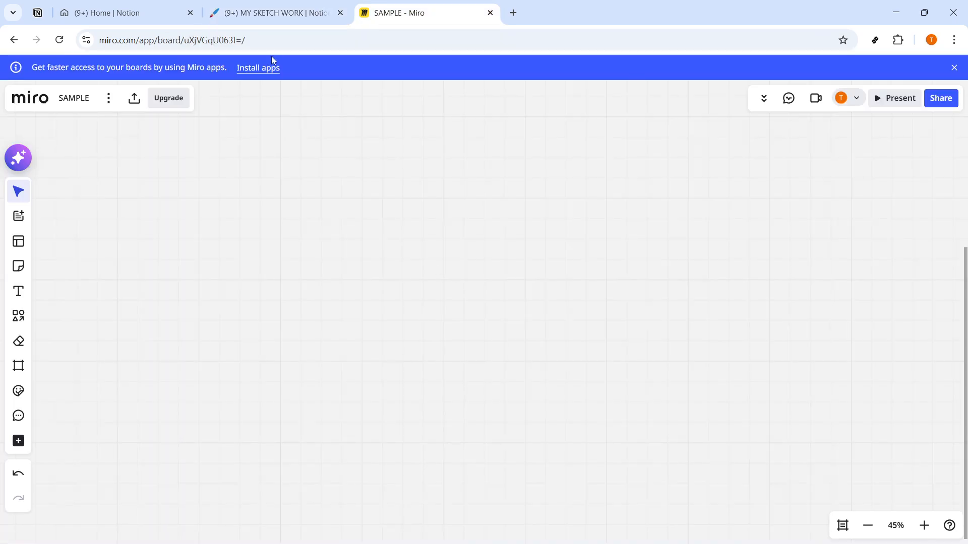
left_click(262, 41)
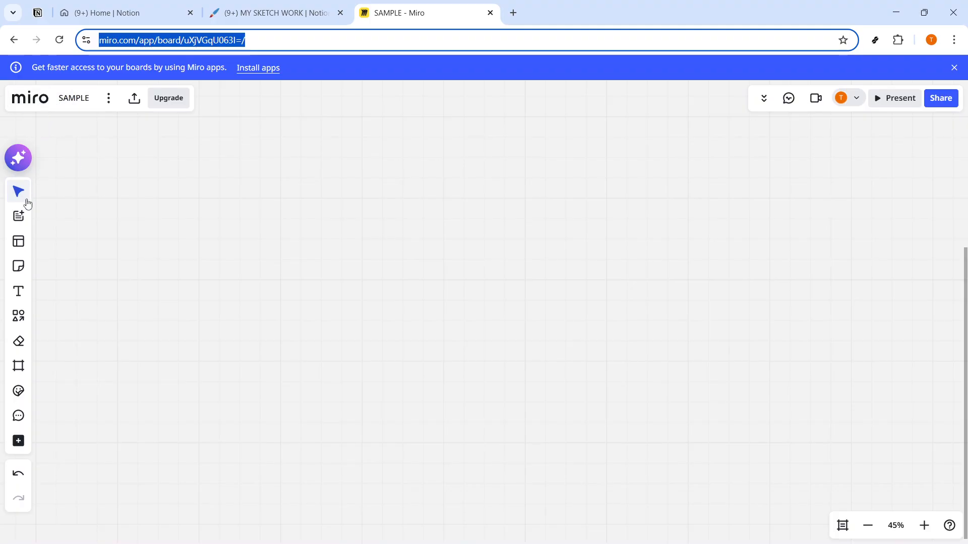
left_click(17, 341)
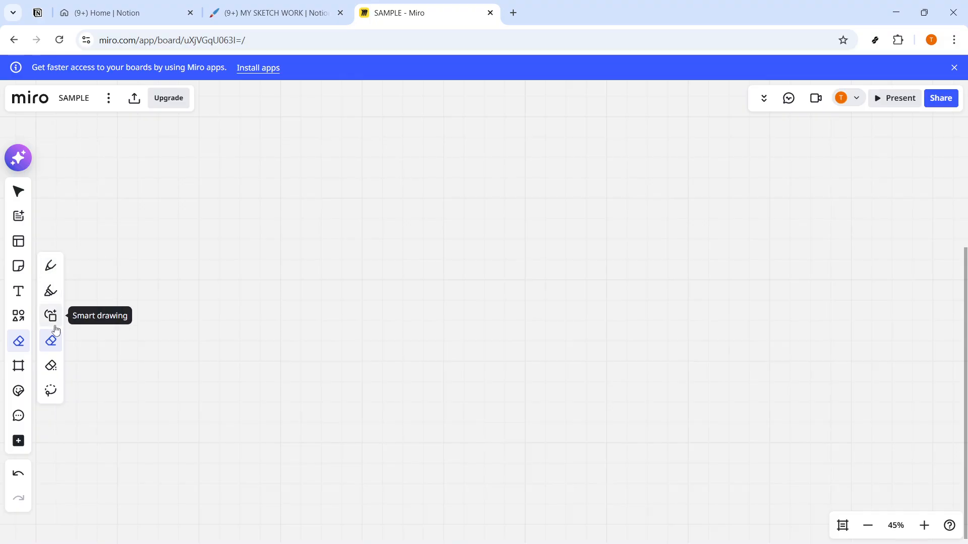
left_click(50, 266)
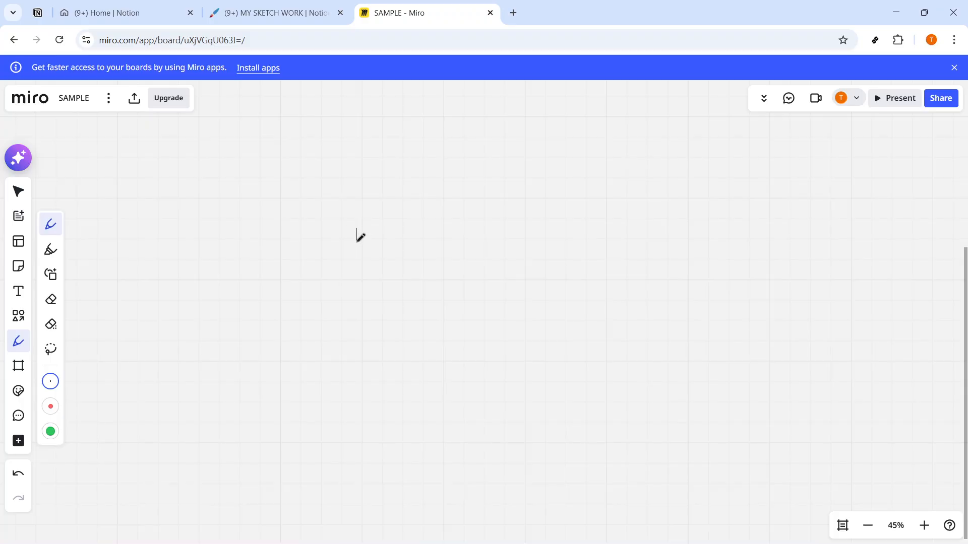
left_click_drag(357, 241, 352, 288)
mouse_move(357, 230)
left_mouse_down()
mouse_move(411, 231)
mouse_move(407, 281)
mouse_move(365, 283)
left_mouse_up()
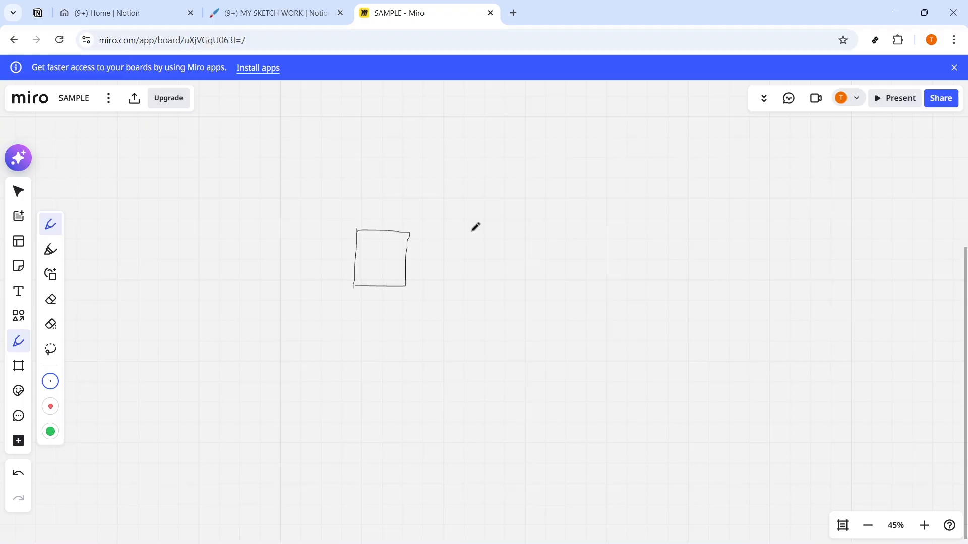
mouse_move(510, 233)
left_mouse_down()
mouse_move(549, 269)
mouse_move(528, 225)
mouse_move(516, 235)
left_mouse_up()
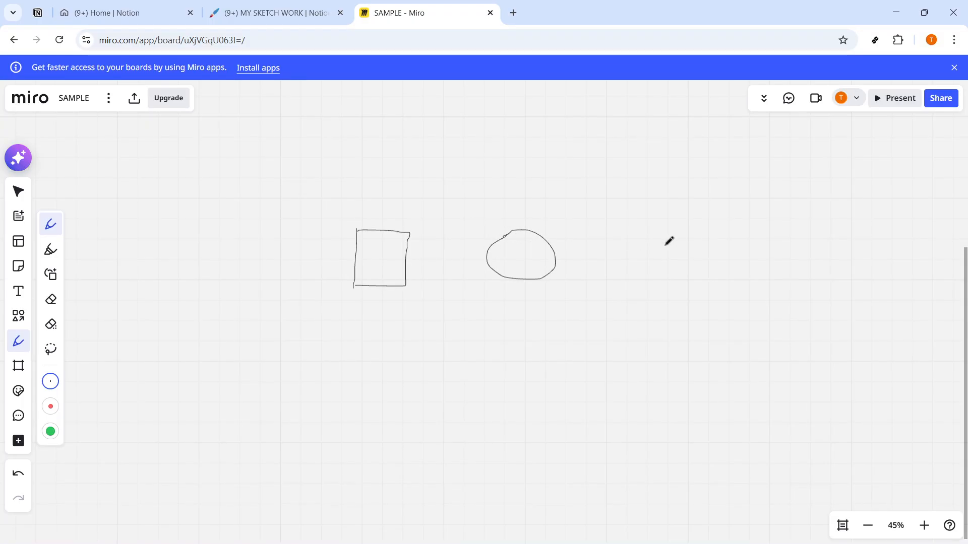
mouse_move(665, 246)
left_mouse_down()
mouse_move(631, 235)
mouse_move(666, 275)
left_mouse_up()
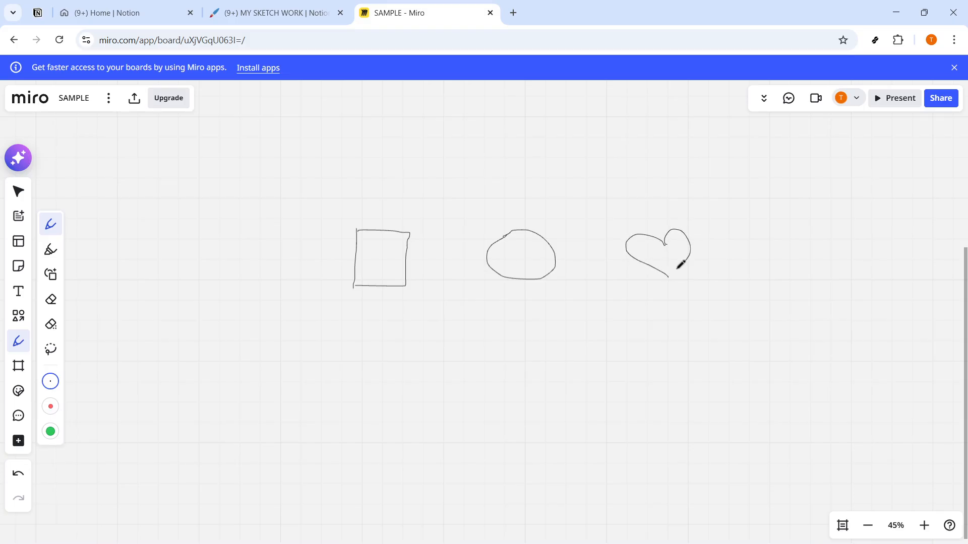
left_click_drag(680, 265, 670, 279)
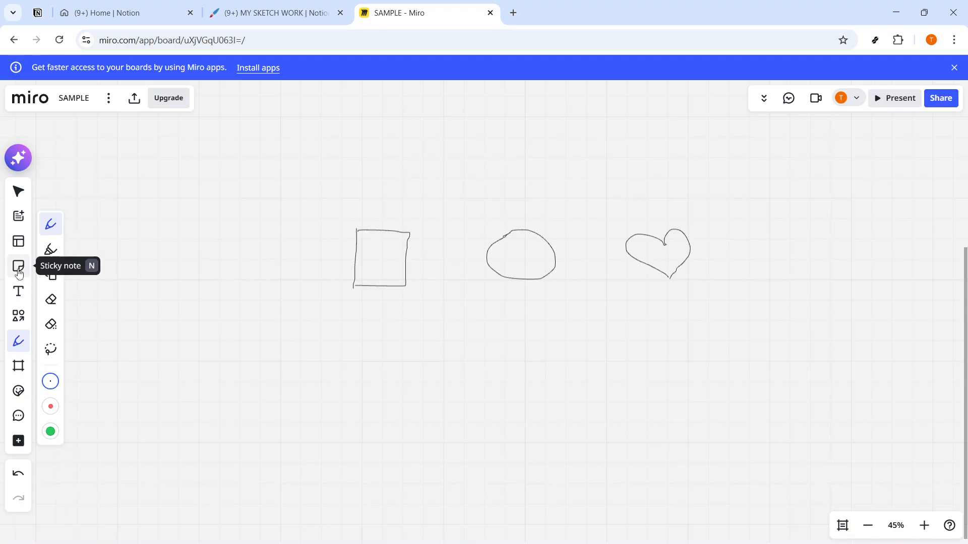
Add a diamond shape to the board, below and slightly left of the hand-drawn square.
left_click(18, 316)
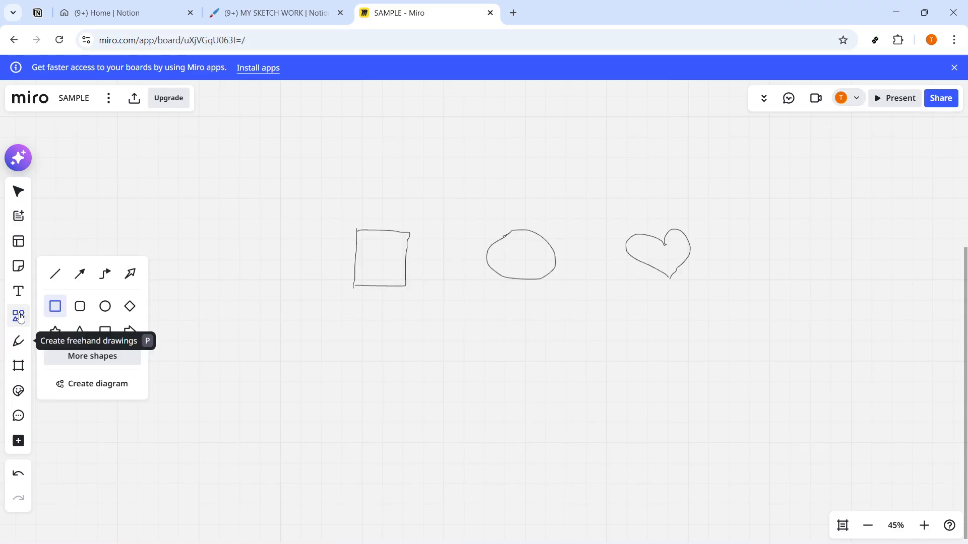
left_click(129, 306)
left_click_drag(300, 348, 386, 423)
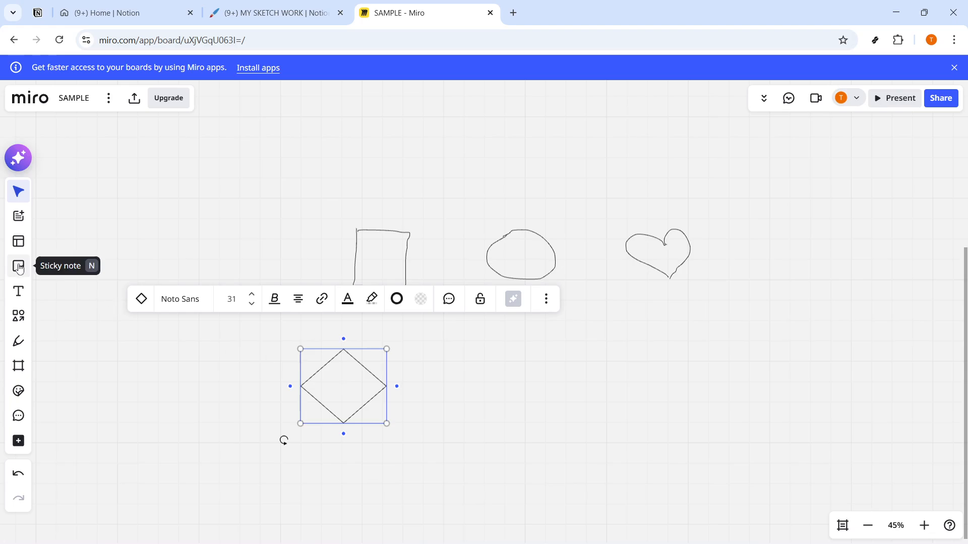
Add a triangle shape to the board, above and to the left of the hand-drawn square.
left_click(19, 293)
left_click(17, 316)
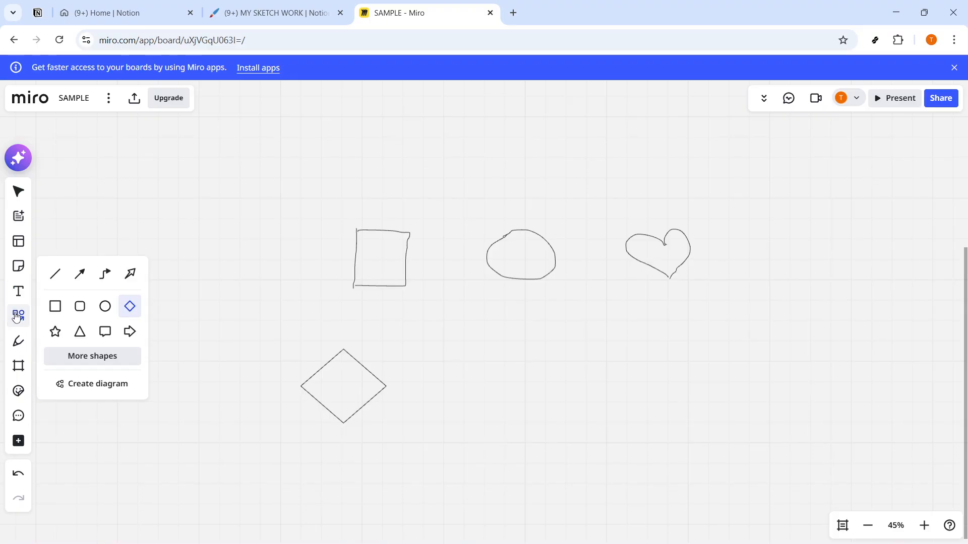
left_click(80, 333)
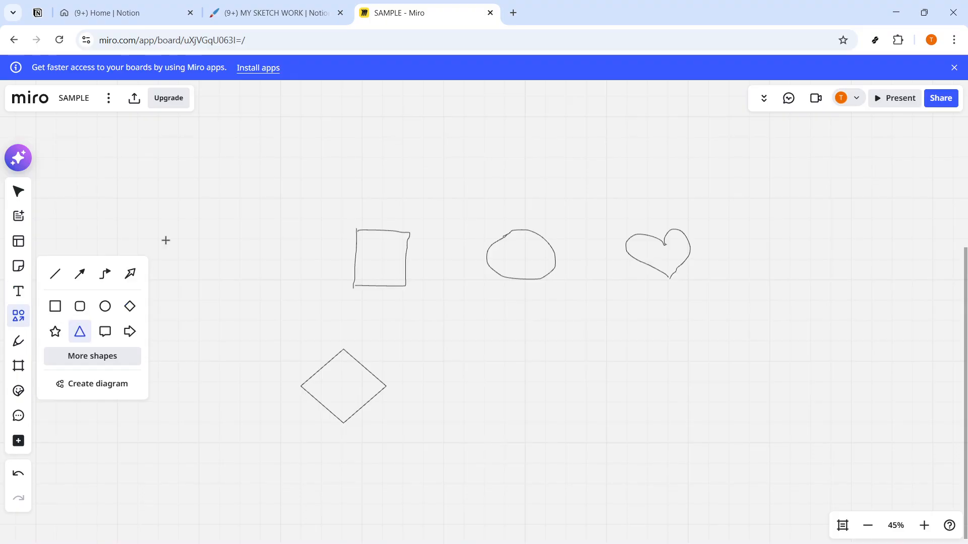
left_click_drag(196, 140, 279, 220)
Add a wide speech bubble shape in the empty area between the star and the hand-drawn shapes, and deselect it.
scroll(342, 221, "up", 5)
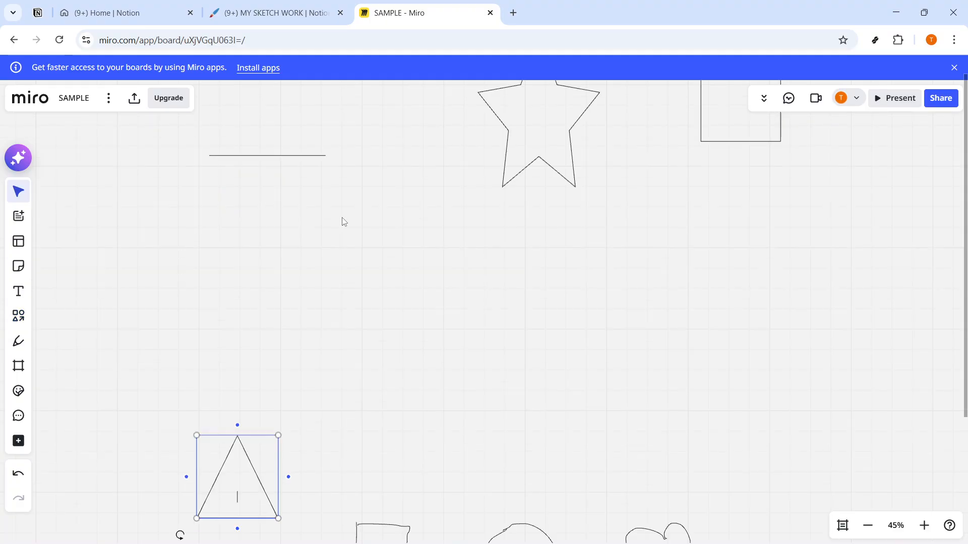
left_click(19, 315)
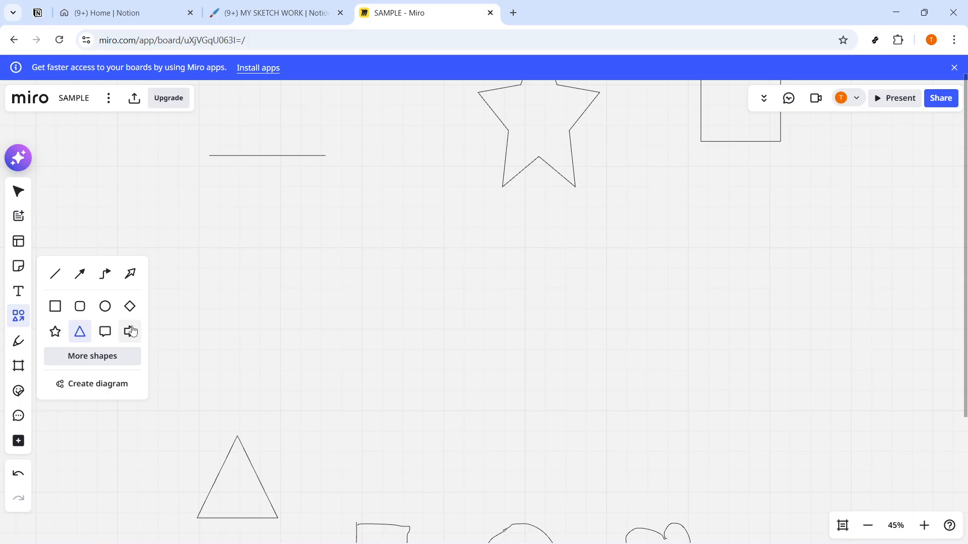
left_click(105, 331)
left_click_drag(540, 278, 702, 363)
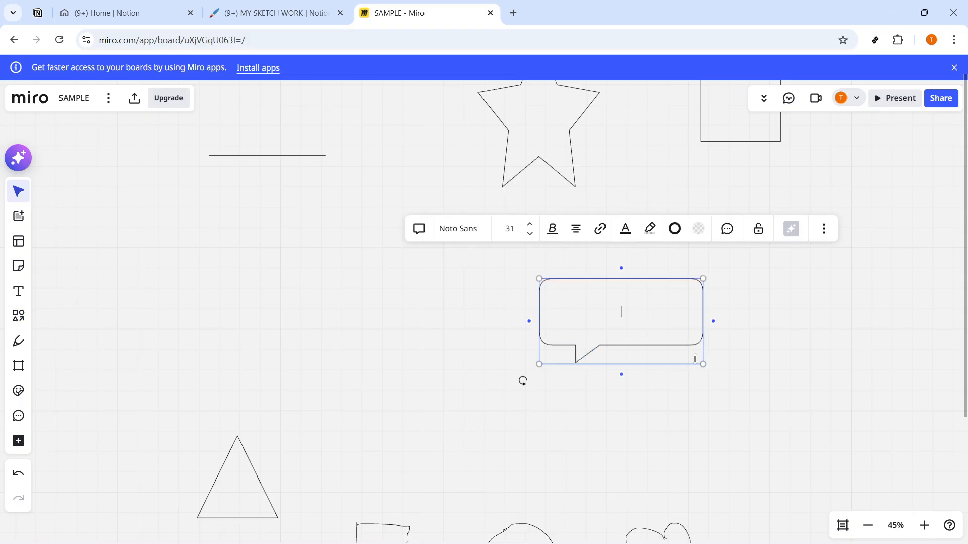
scroll(685, 358, "down", 2)
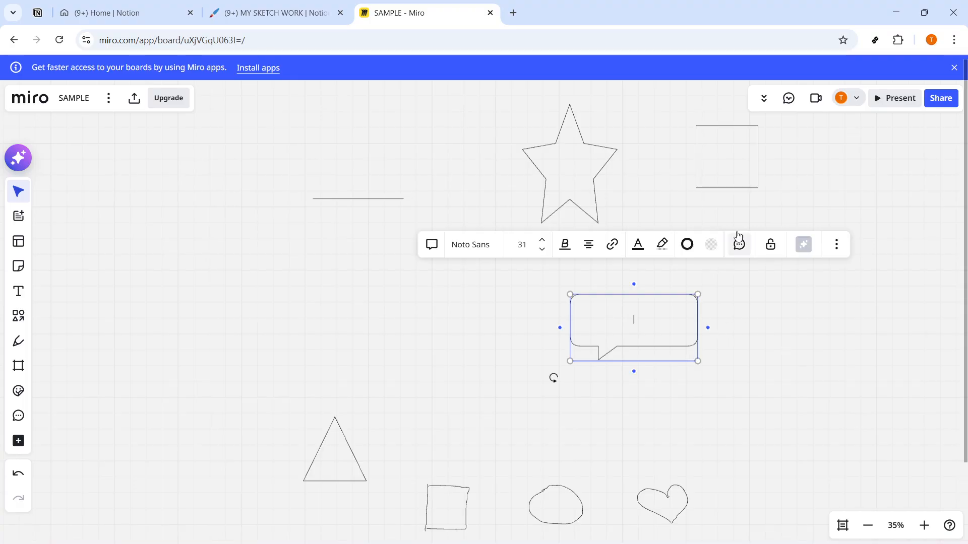
left_click(819, 390)
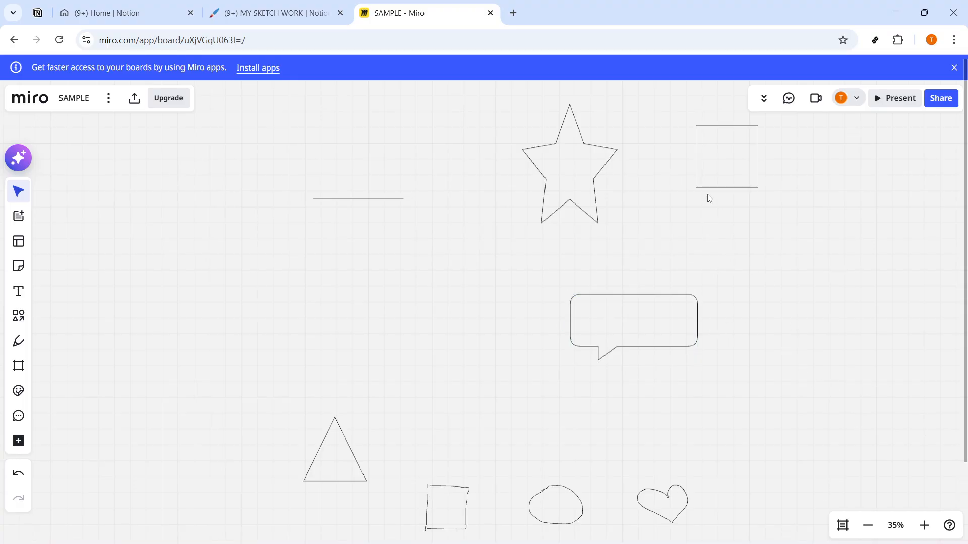
Open the board's embed options, copy and expand the embed code, and copy the view-only embed link.
left_click(134, 98)
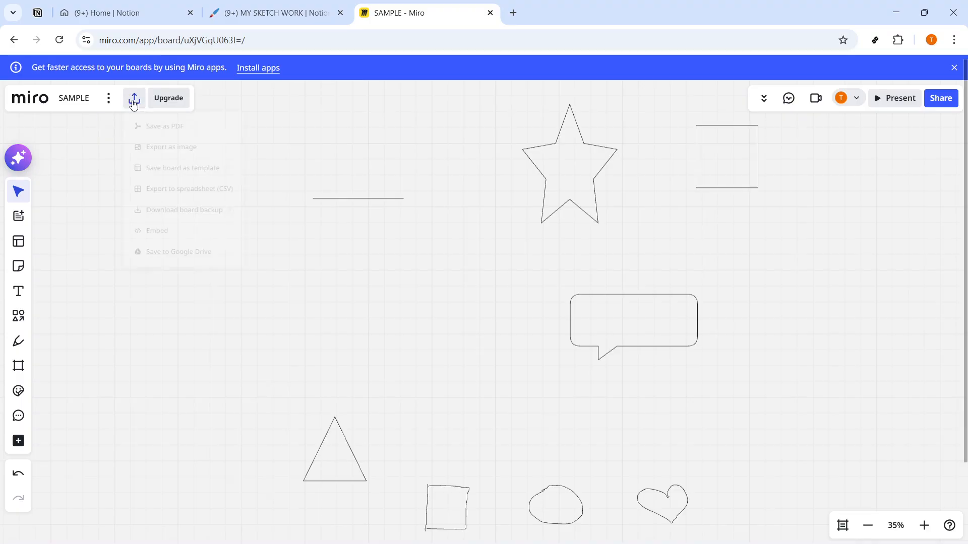
left_click(215, 257)
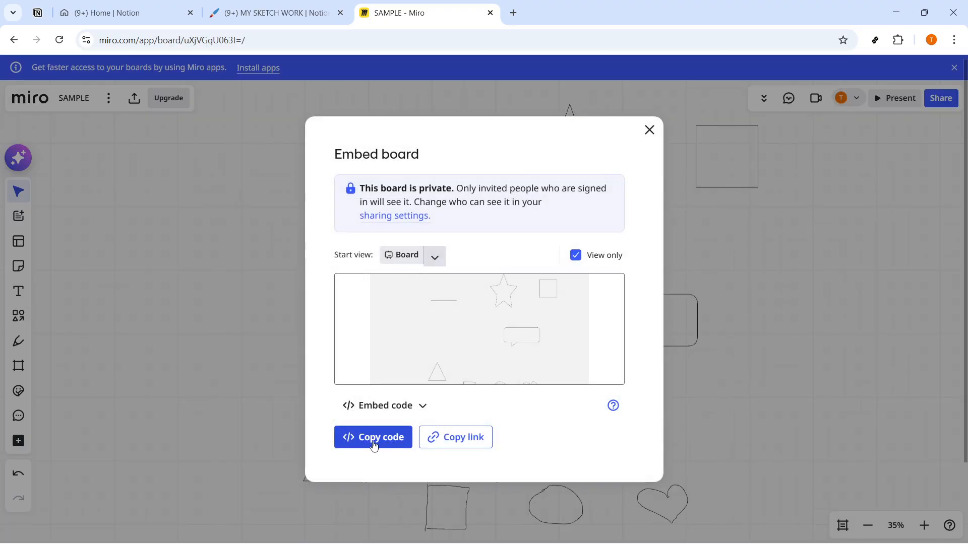
left_click(382, 442)
left_click(423, 406)
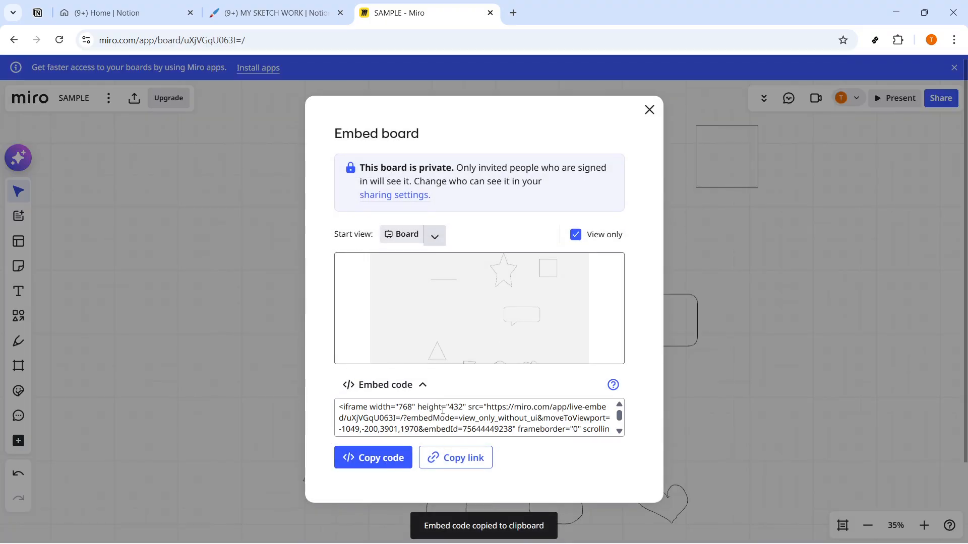
left_click(466, 460)
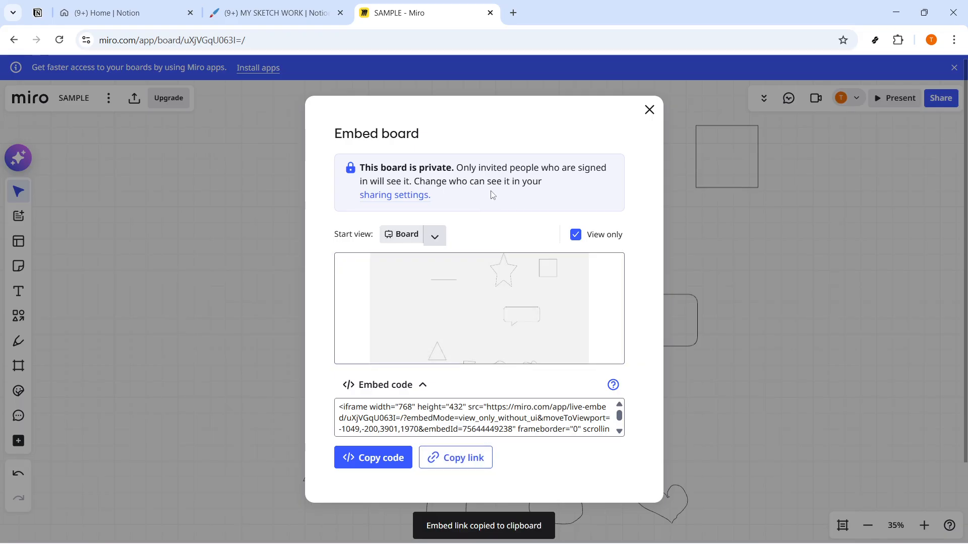
Switch back to the MY SKETCH WORK page in Notion and insert an Embed block with the copied Miro board link.
key("ctrl+shift+Tab")
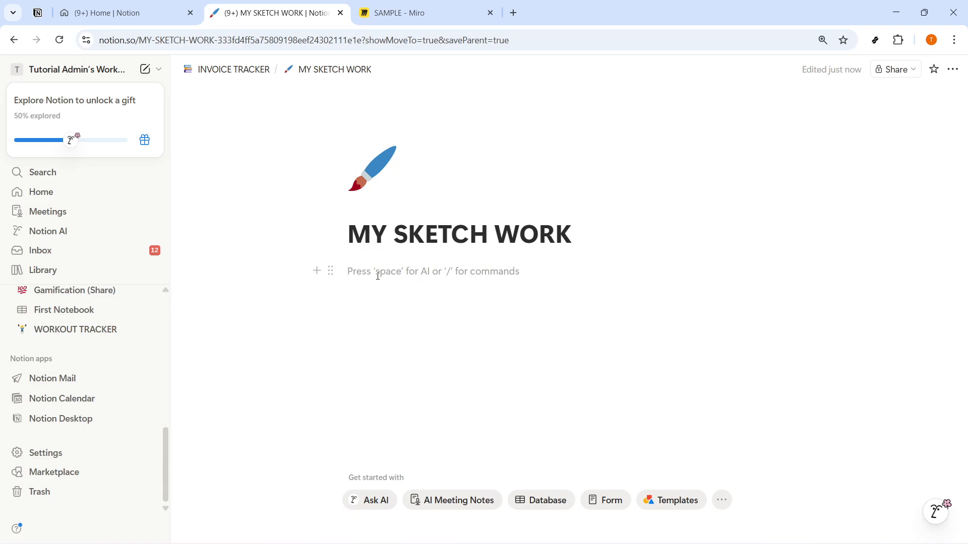
type("/EMBED")
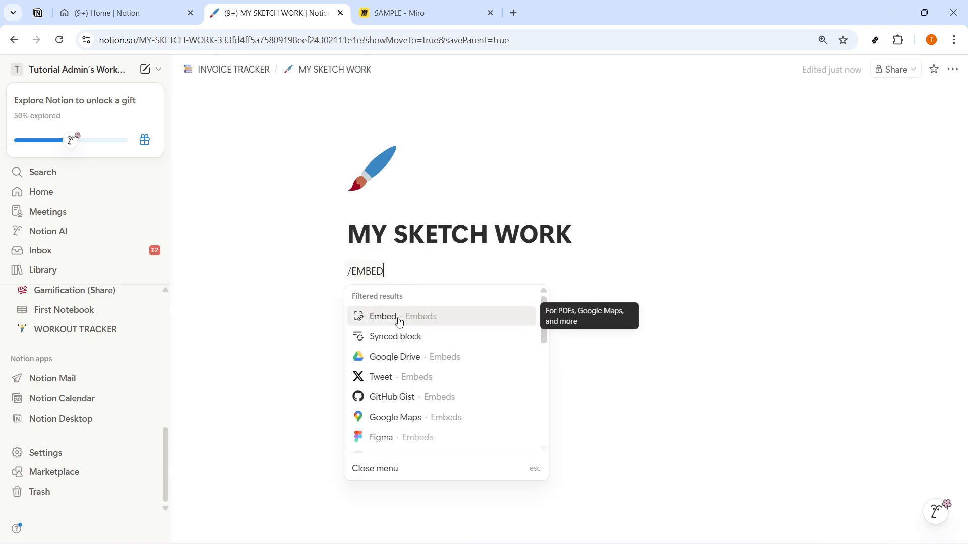
left_click(399, 322)
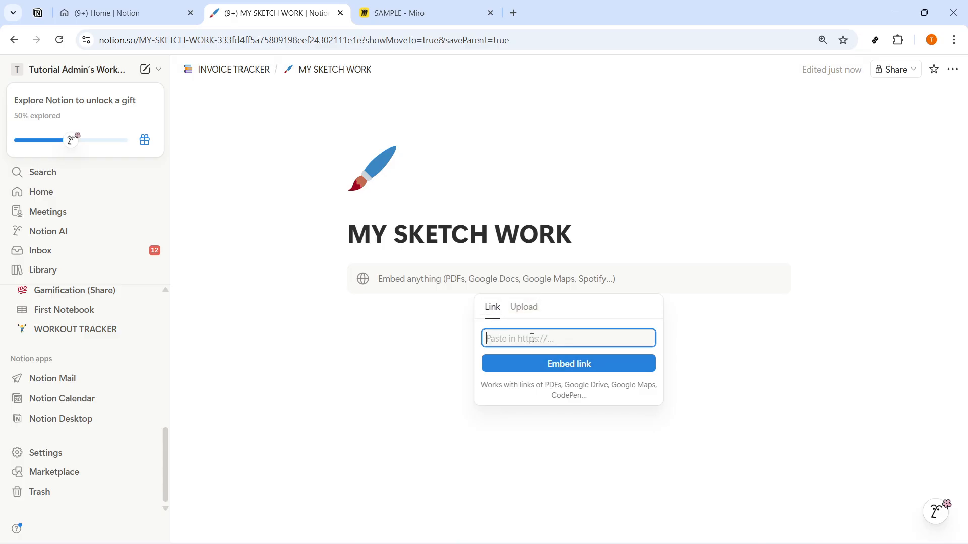
key("ctrl+v")
double_click(555, 340)
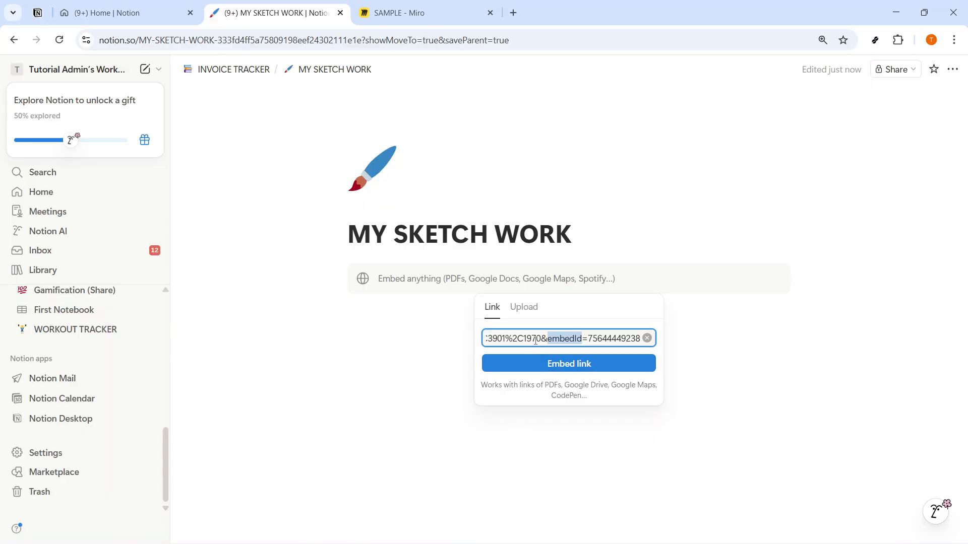
key("ctrl+a")
left_click(578, 364)
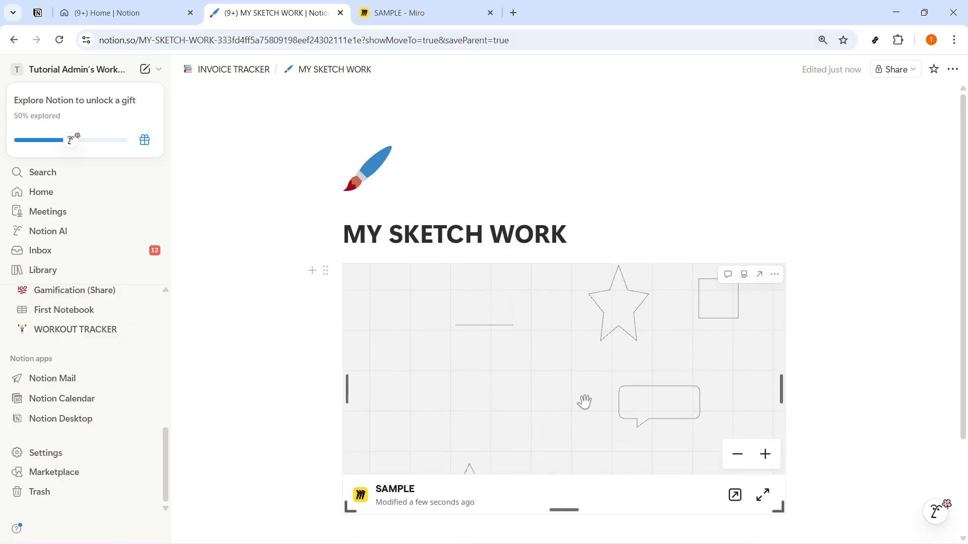
Examine the drawings in the embedded Miro board by zooming out and in and panning across it.
left_click(735, 454)
left_click(735, 455)
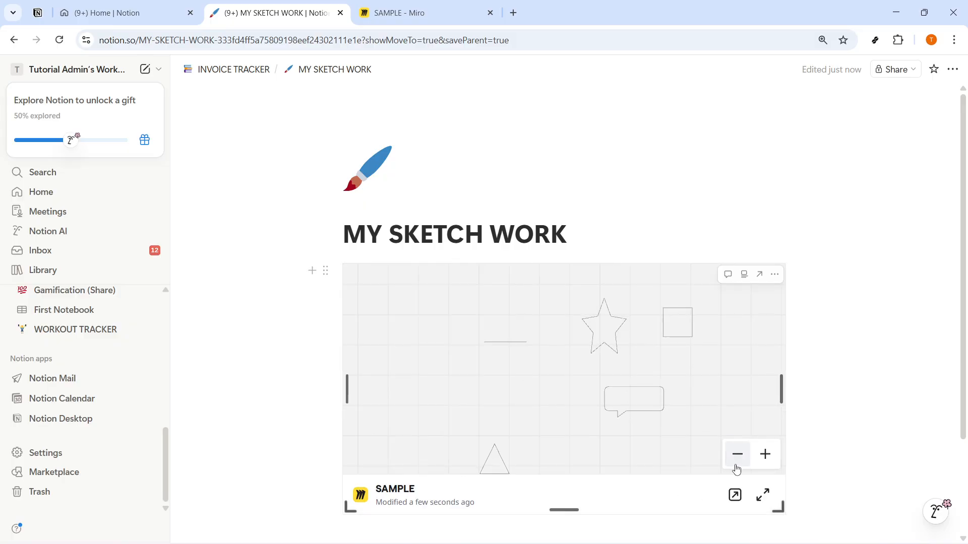
left_click_drag(645, 423, 636, 388)
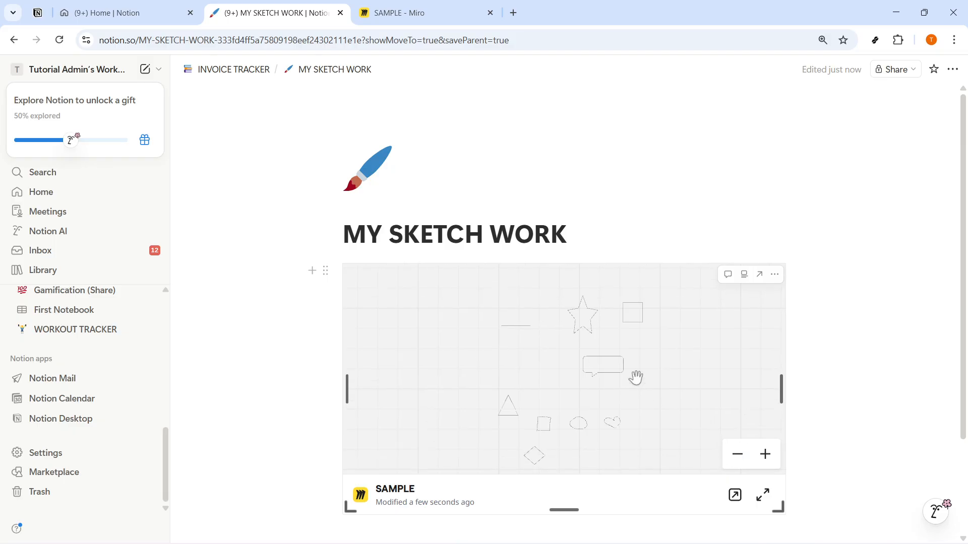
left_click(765, 455)
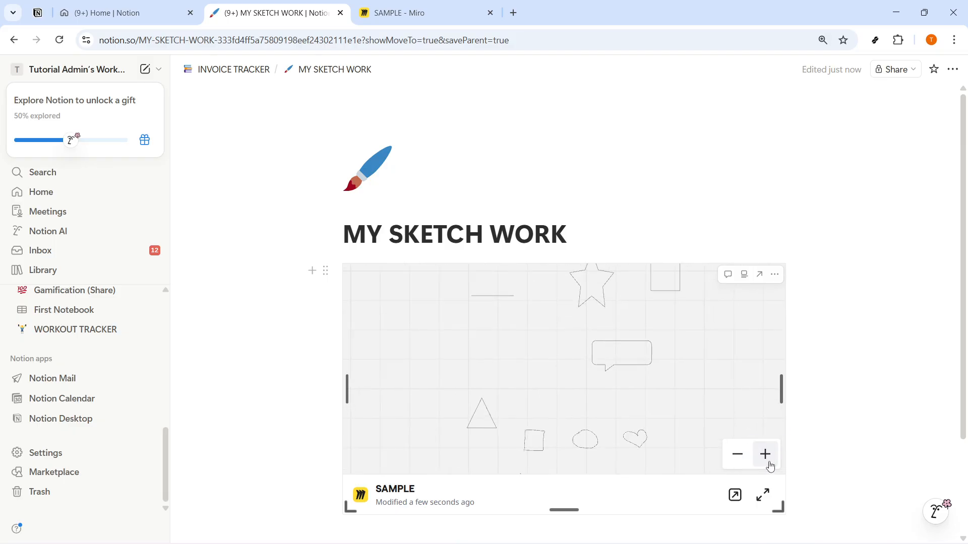
left_click_drag(648, 417, 649, 439)
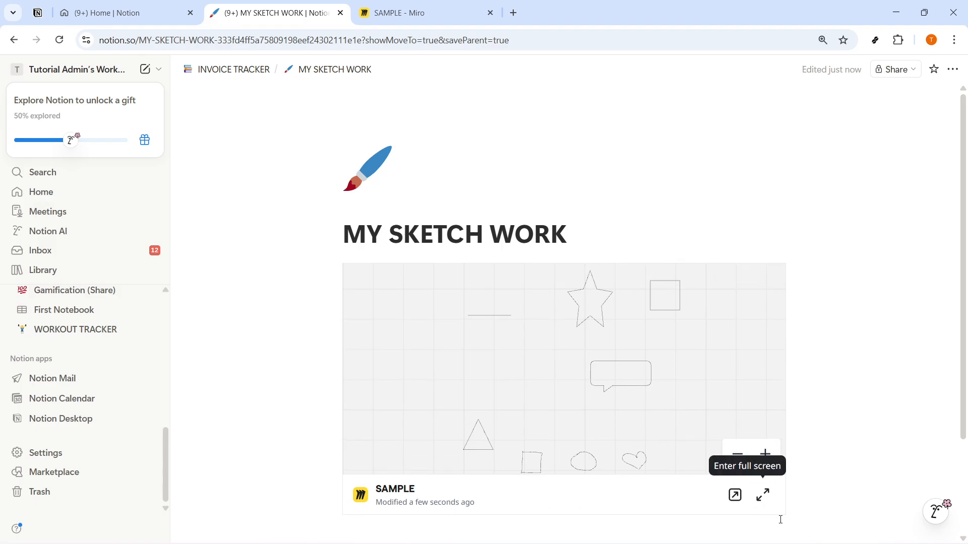
View the embedded board in full screen, enlarge and centre the drawings, and exit full screen.
scroll(782, 499, "down", 1)
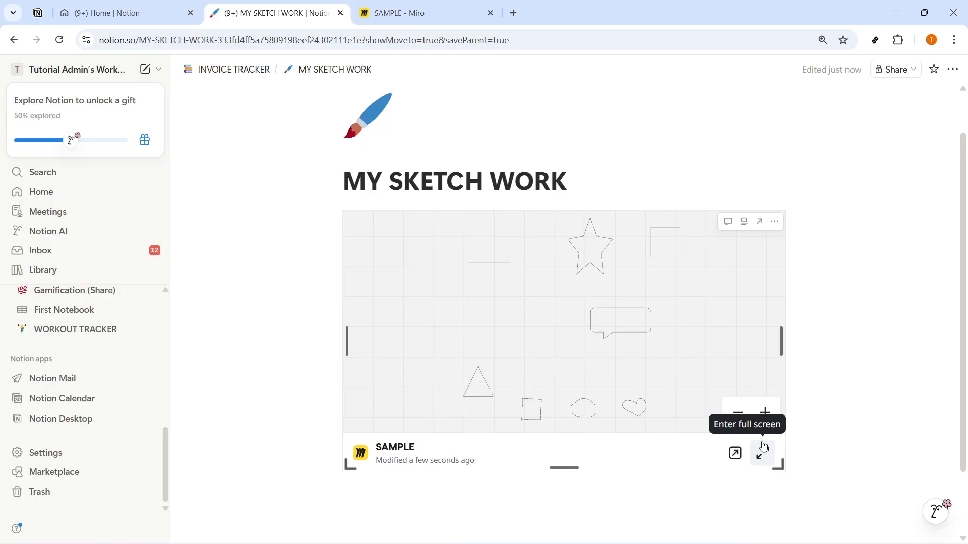
left_click(775, 222)
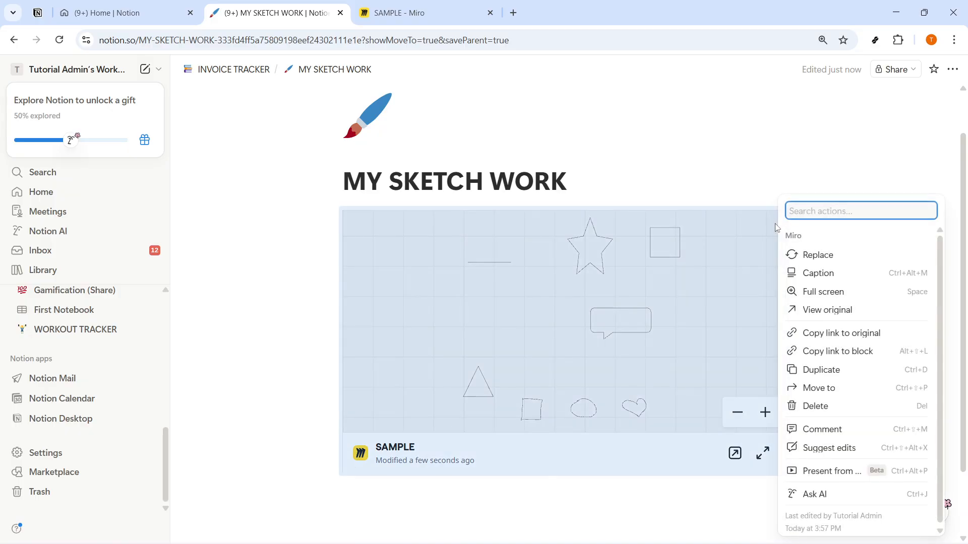
left_click(705, 364)
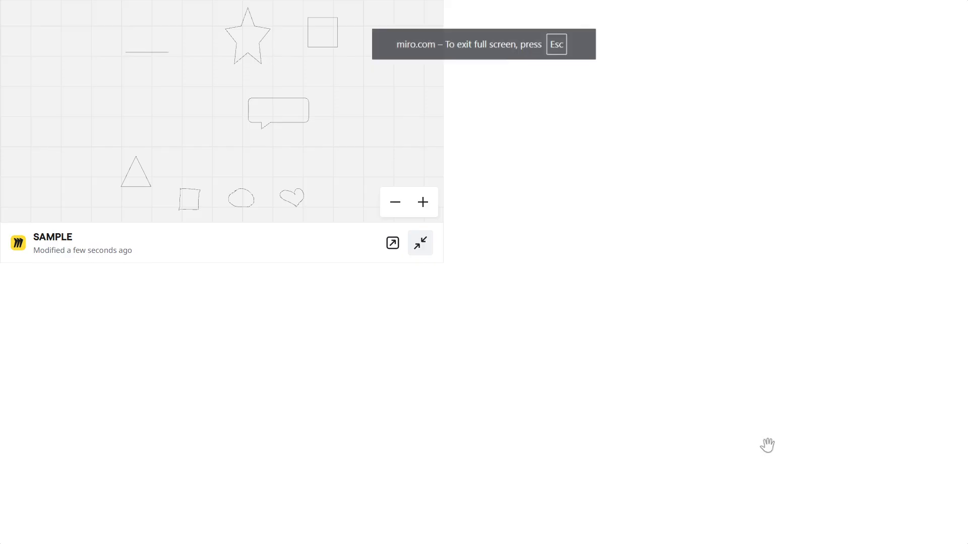
left_click(762, 454)
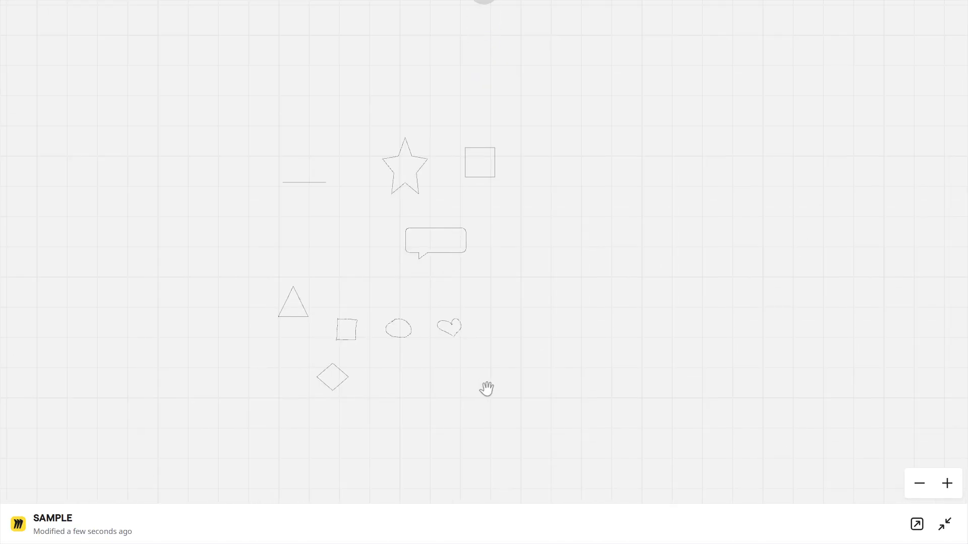
scroll(489, 382, "up", 3)
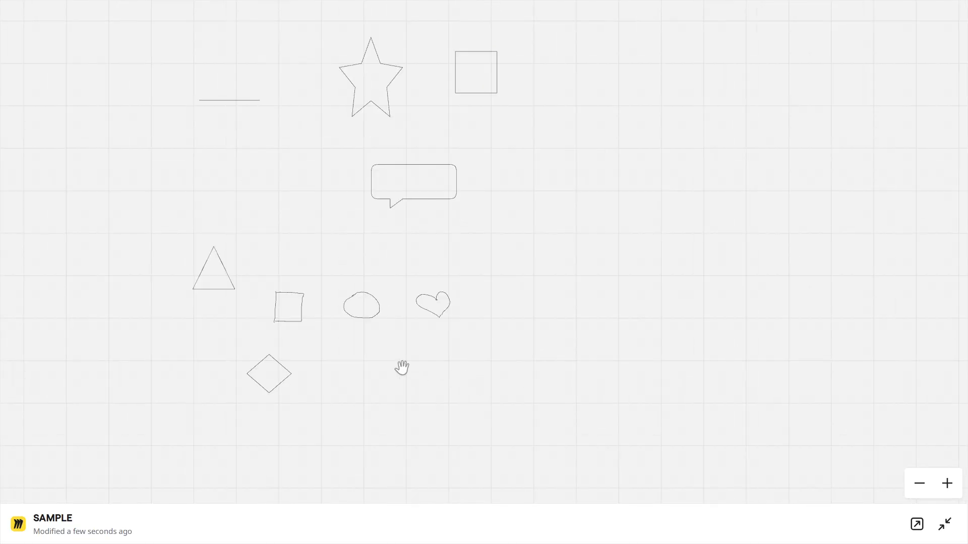
left_click_drag(402, 367, 539, 411)
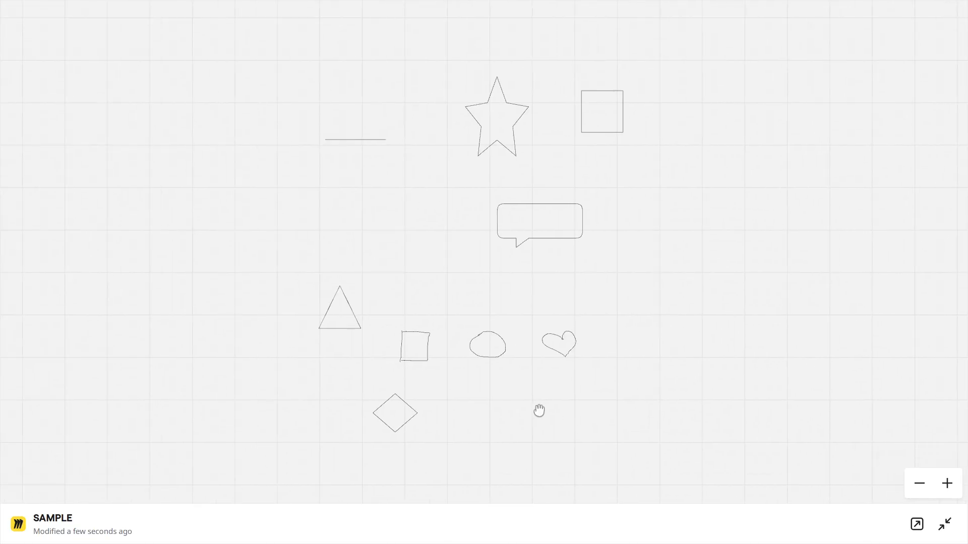
left_click(941, 525)
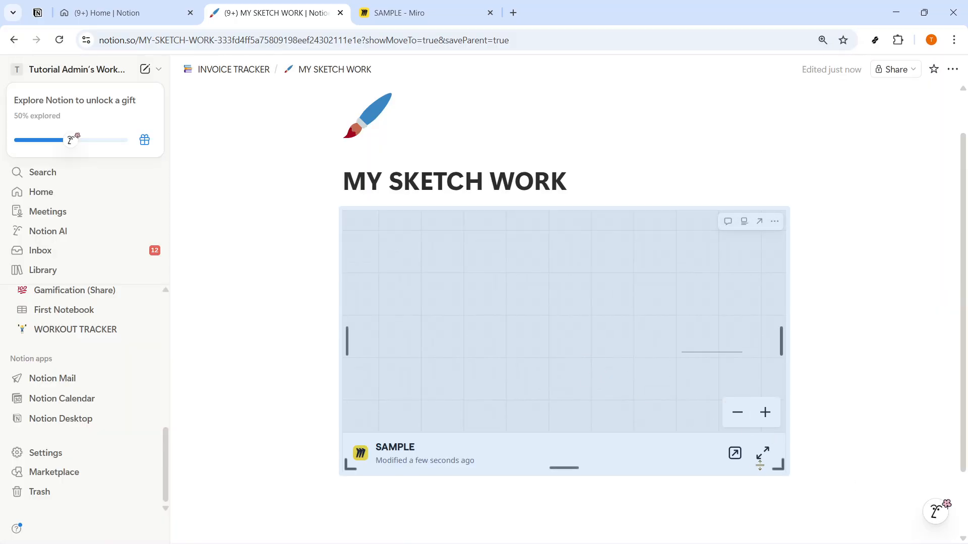
Return to the SAMPLE board in Miro, dismiss the Embed board dialog, and open the full diagramming shapes library.
left_click(736, 455)
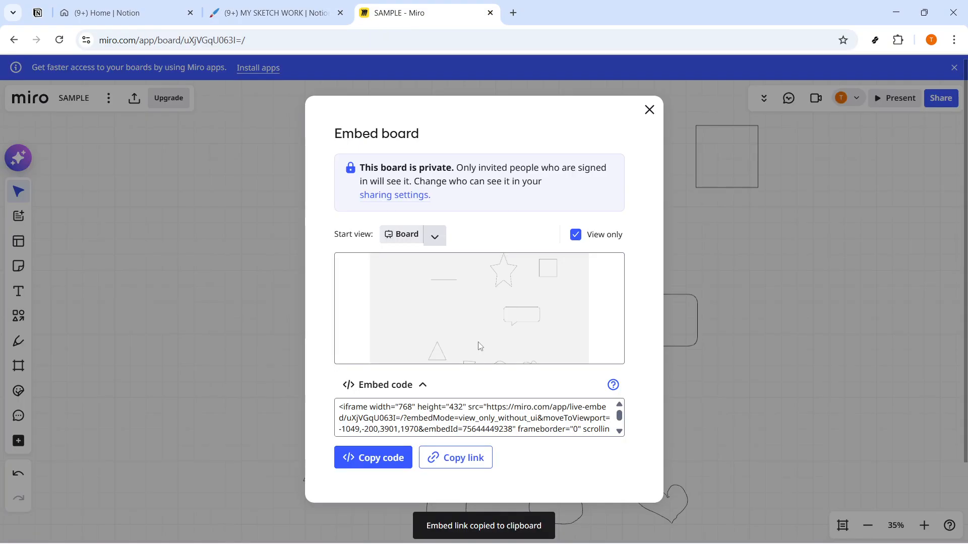
left_click(649, 110)
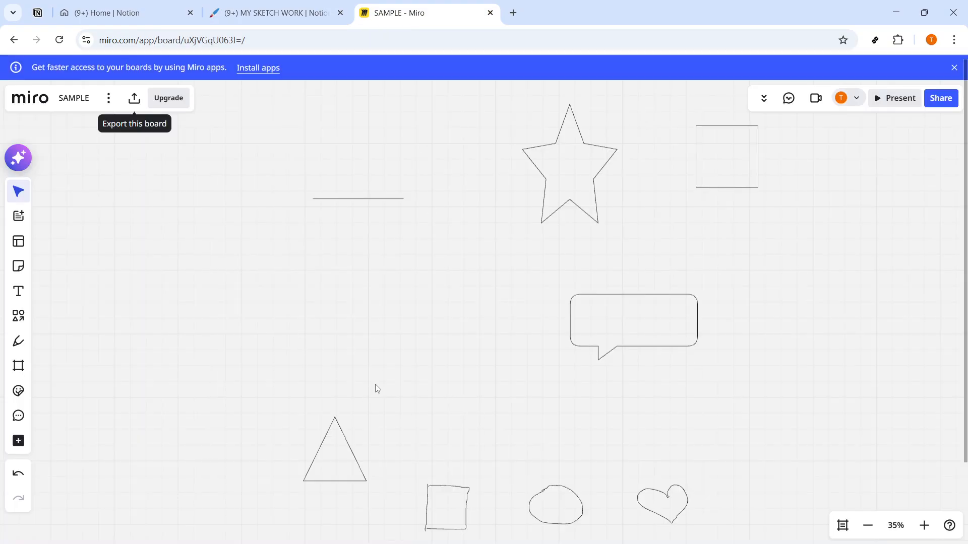
left_click(16, 321)
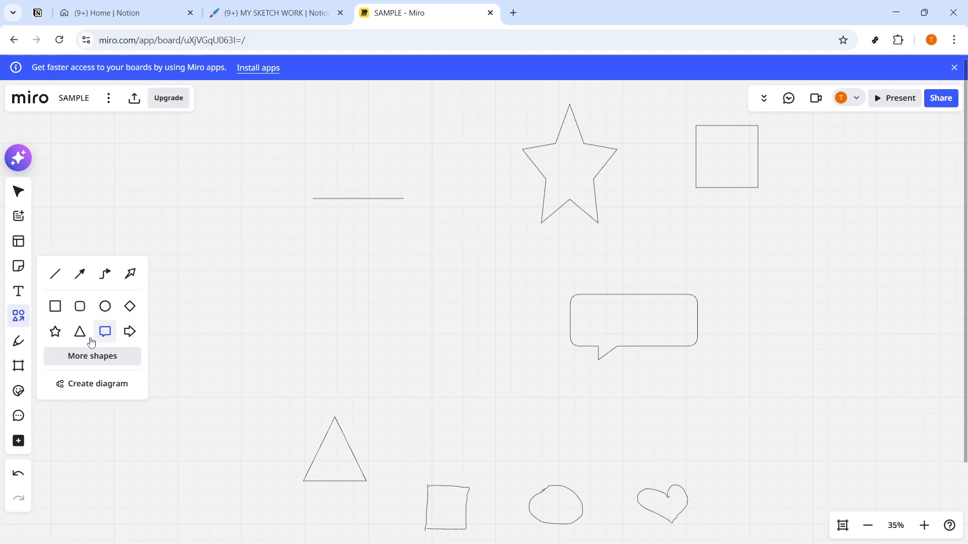
left_click(78, 355)
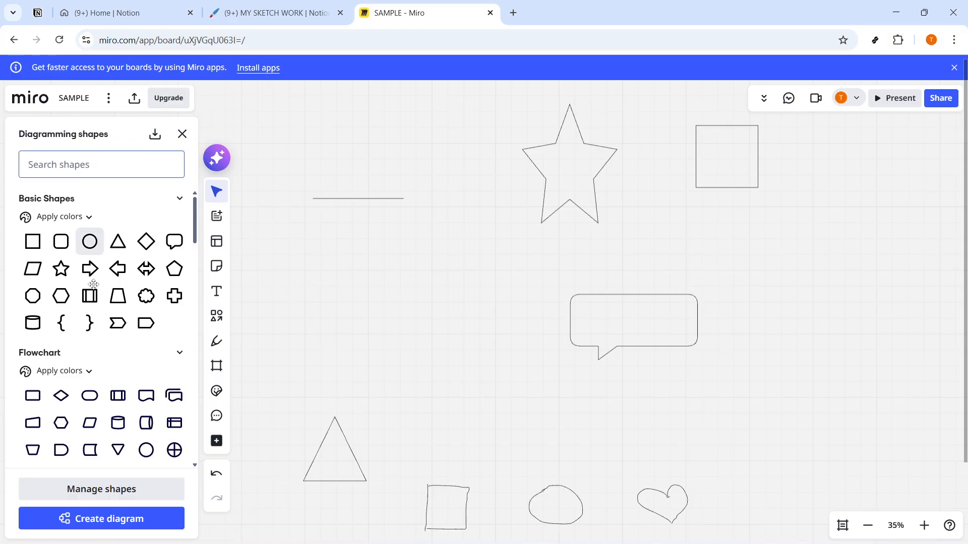
Try a Multi Process flowchart shape on the board and delete it.
scroll(123, 433, "down", 2)
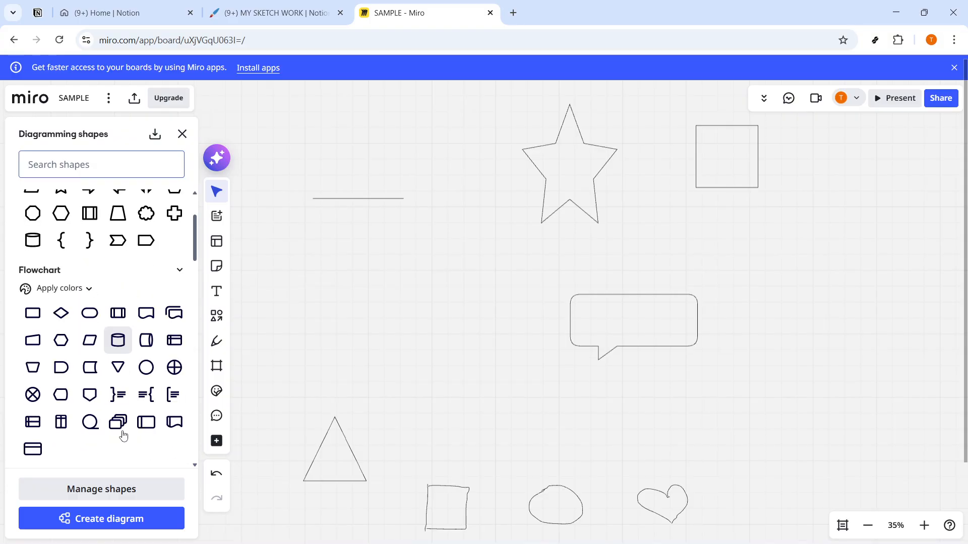
scroll(100, 426, "down", 5)
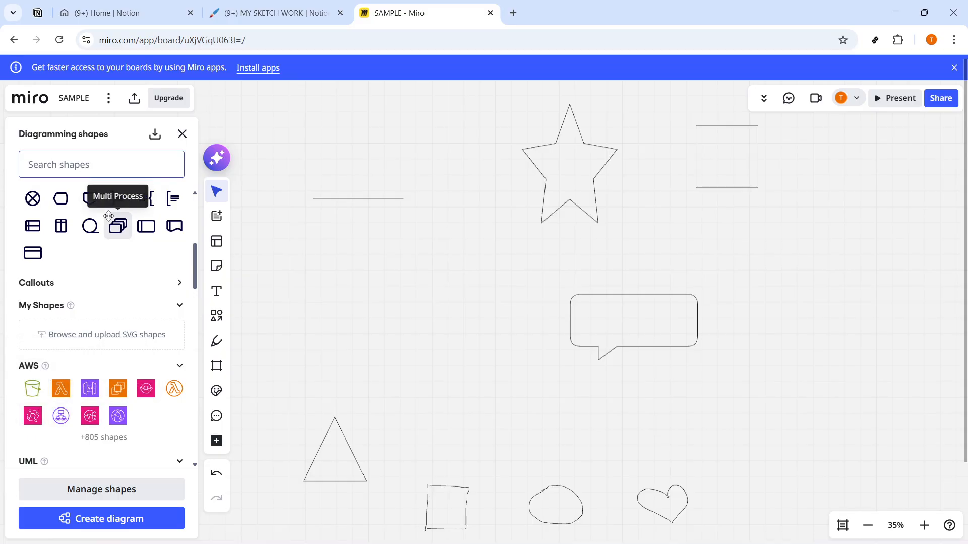
left_click(117, 231)
left_click_drag(385, 269, 326, 329)
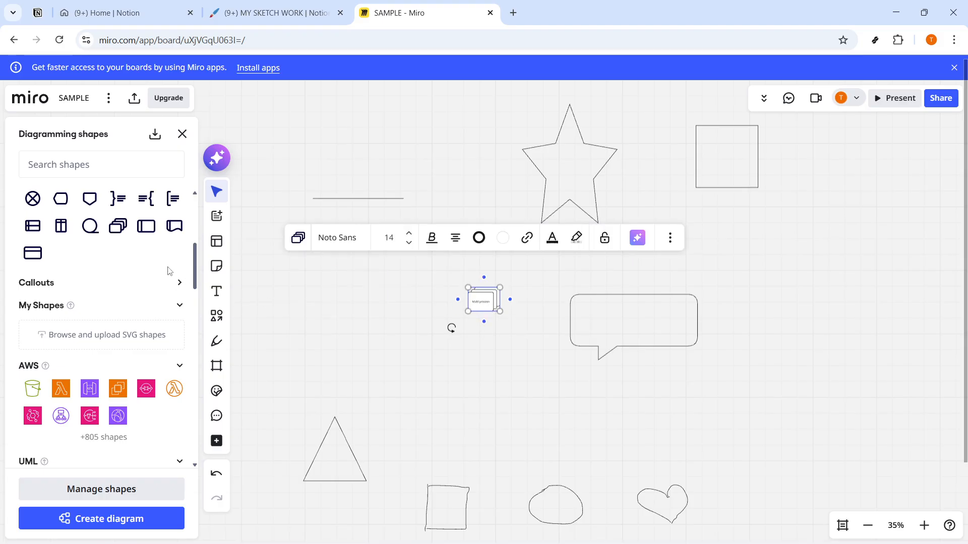
key("Delete")
Add a hexagon to the left of the speech bubble and a small star to its right, and close the shapes library.
scroll(103, 283, "up", 5)
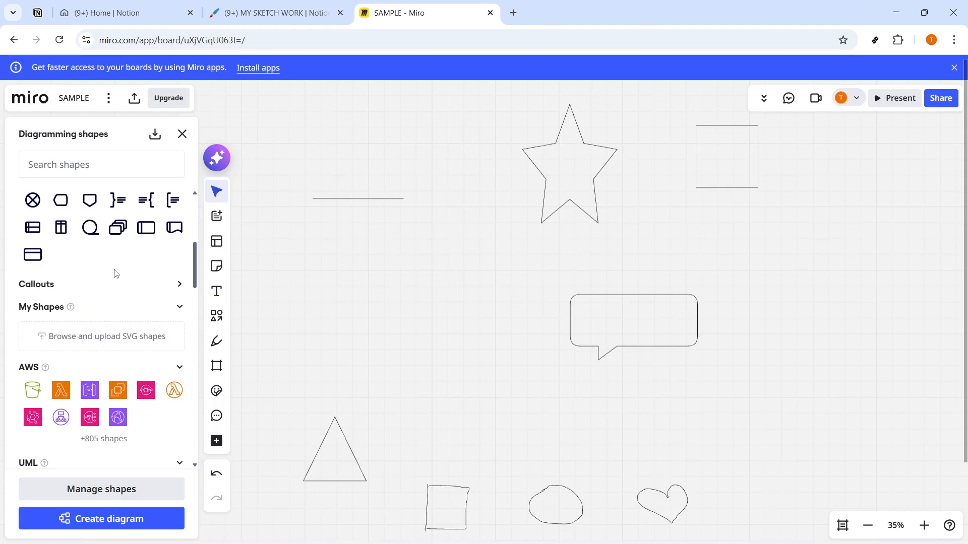
left_click(61, 296)
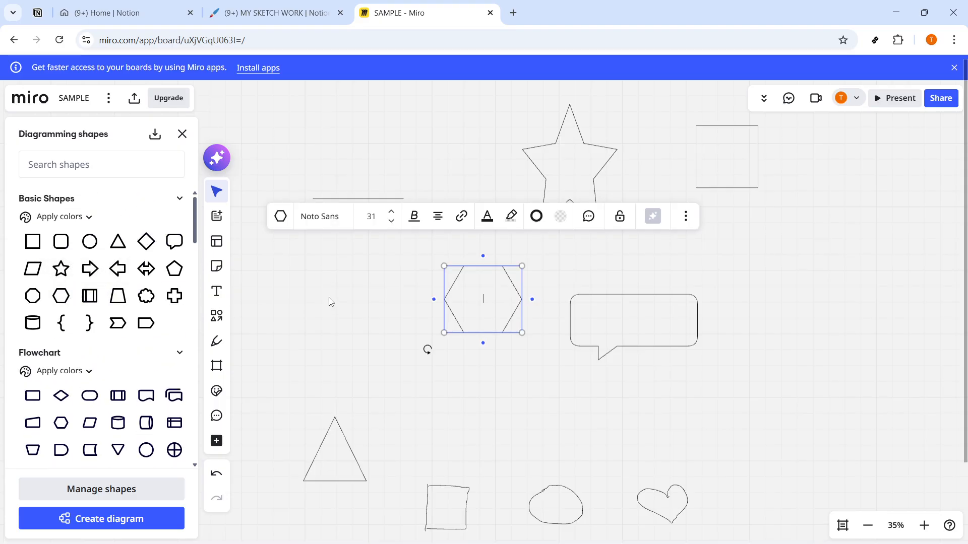
left_click(61, 269)
left_click_drag(471, 315, 826, 322)
left_click(695, 517)
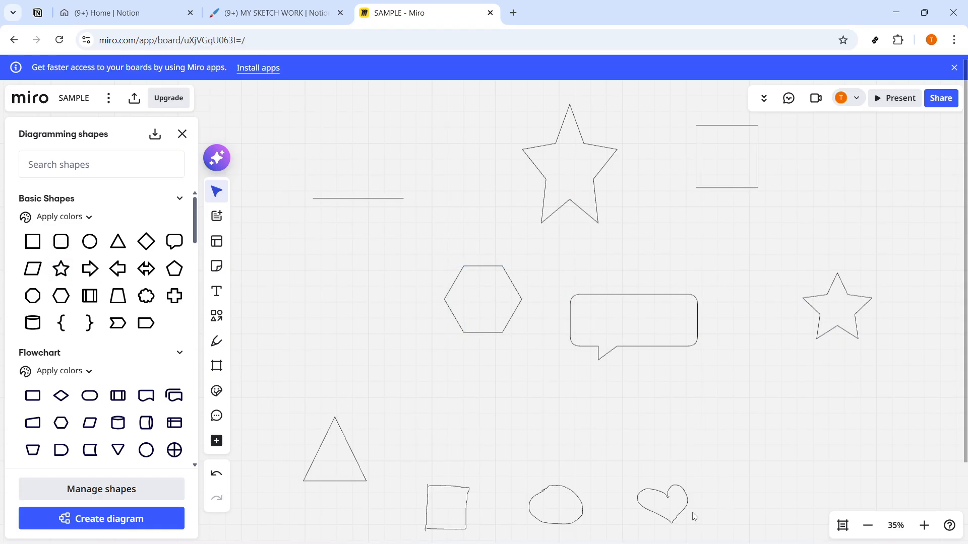
left_click(182, 133)
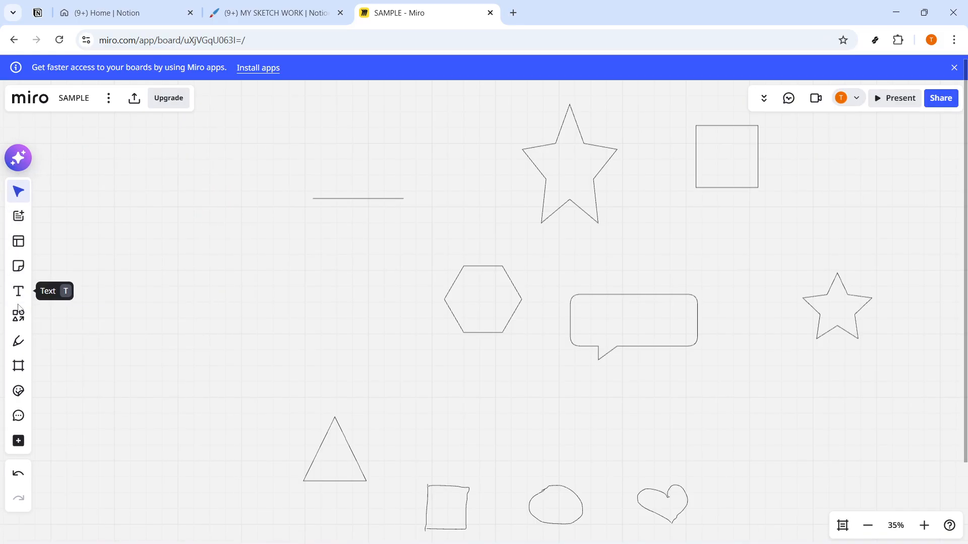
Erase the hand-drawn square, circle and heart from the board.
left_click(18, 341)
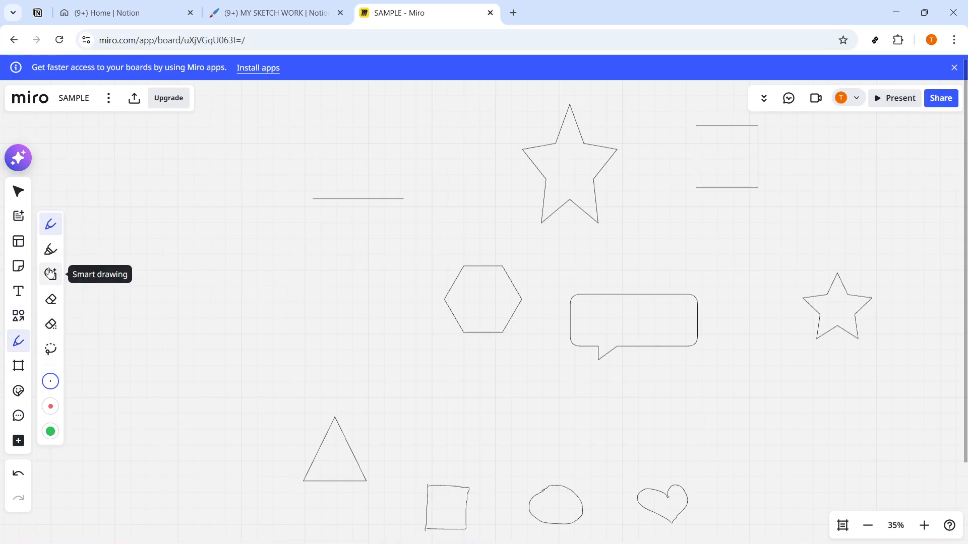
left_click(51, 301)
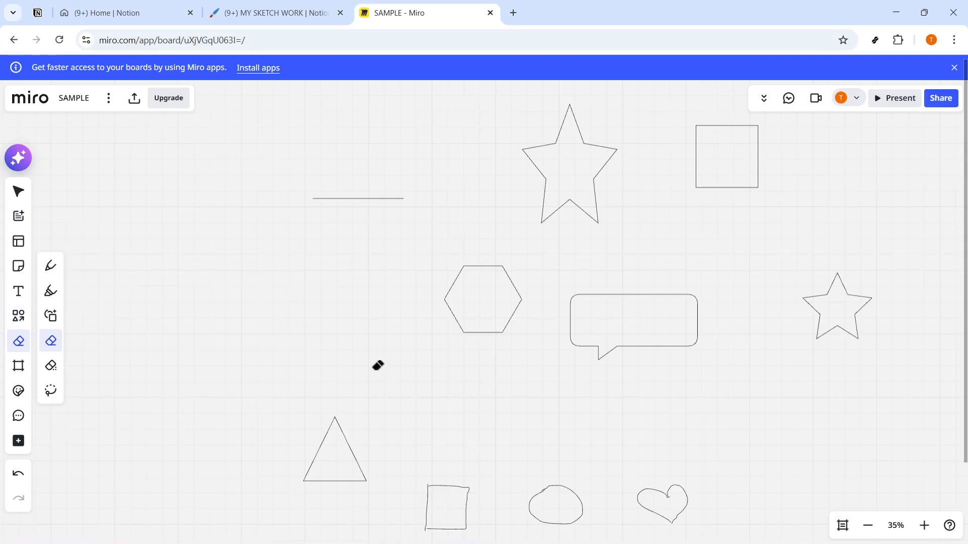
scroll(484, 393, "down", 5)
mouse_move(683, 209)
left_mouse_down()
mouse_move(378, 210)
mouse_move(713, 201)
left_mouse_up()
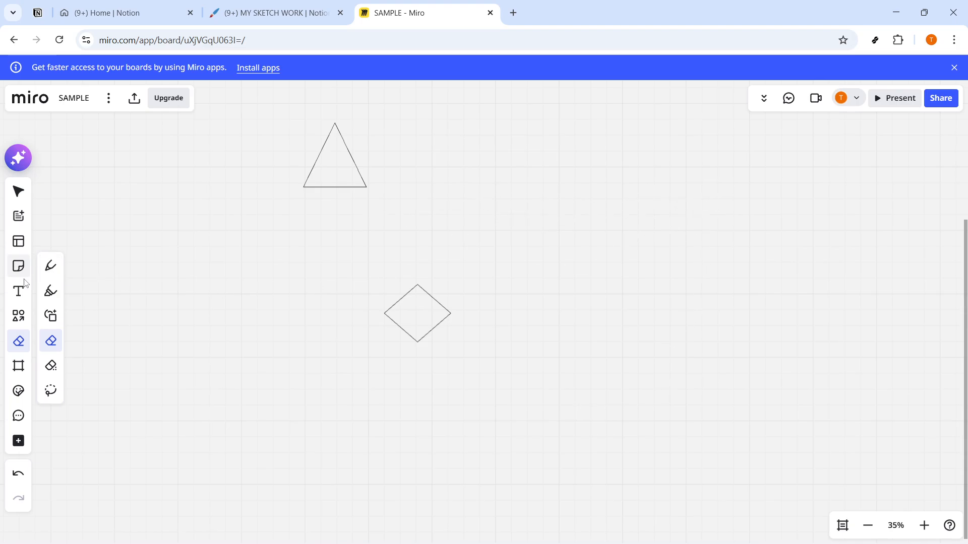
Draw a wide triangle shape above and to the right of the diamond, and deselect it.
left_click(19, 316)
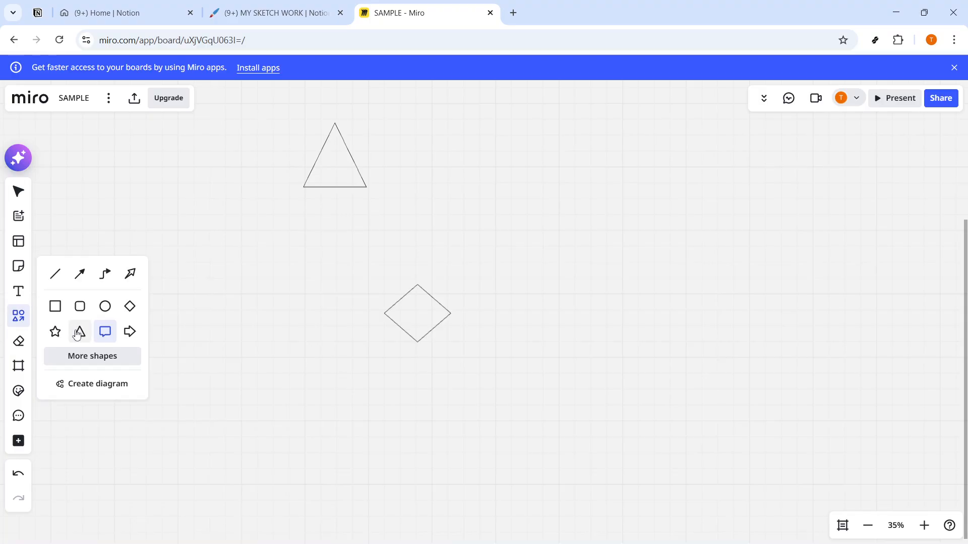
left_click(79, 332)
left_click_drag(600, 220, 692, 268)
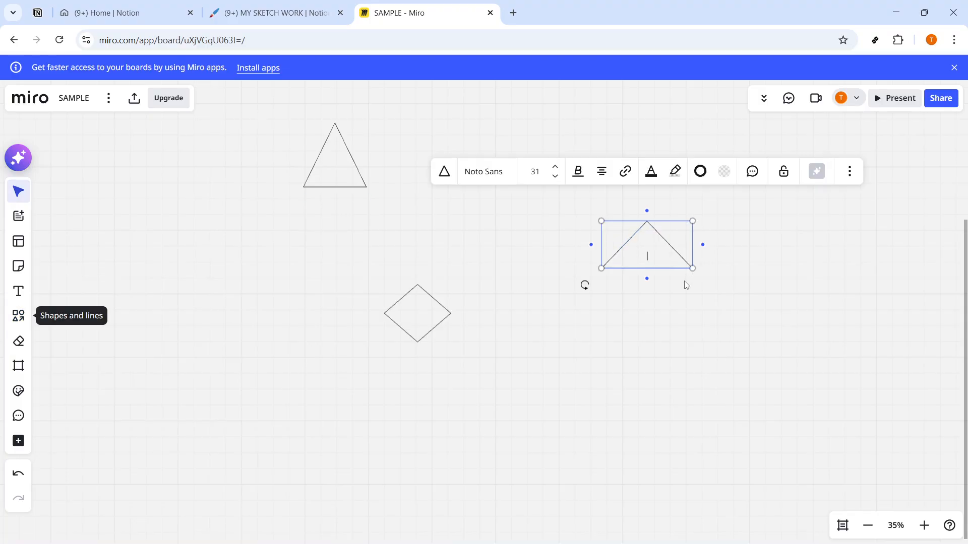
left_click(598, 213)
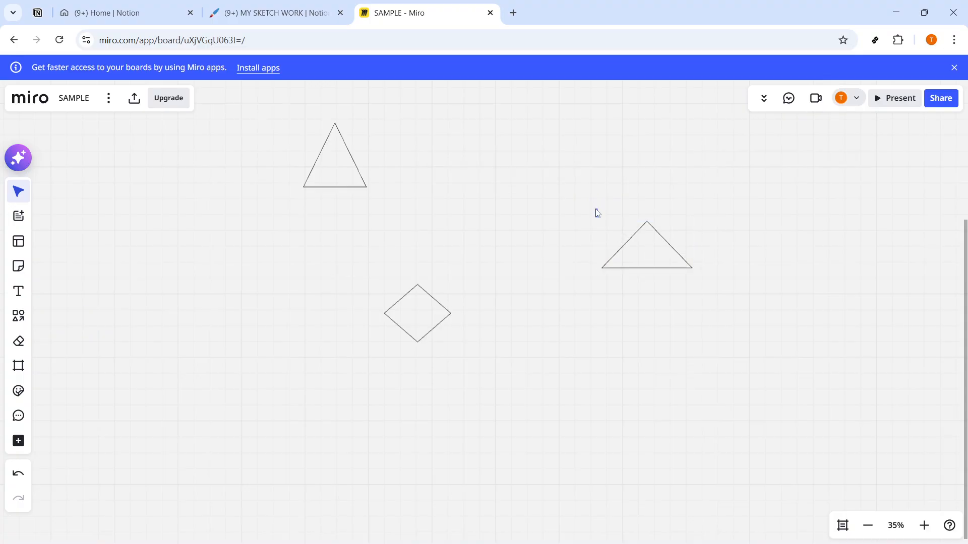
Add a cloud shape from the full shapes library and place it between the two triangles.
left_click(18, 316)
left_click(95, 355)
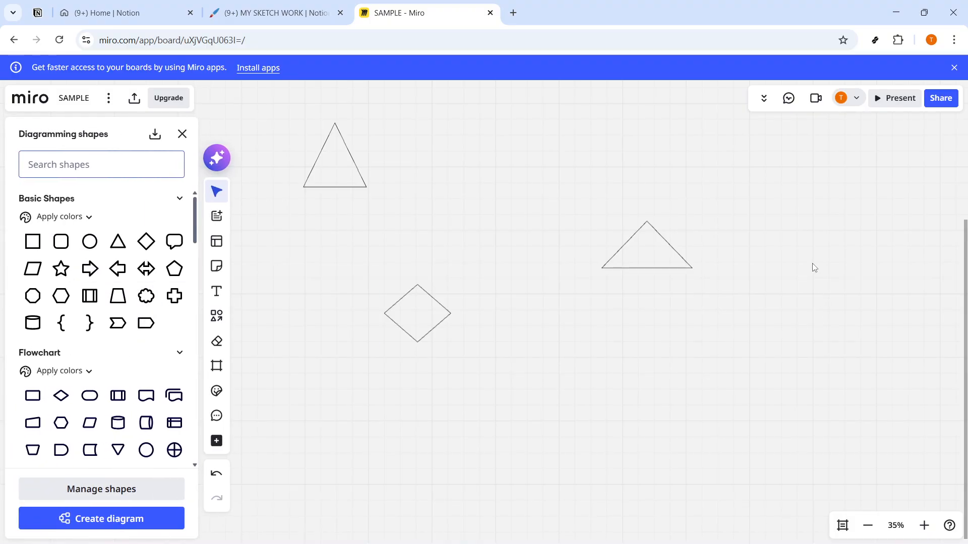
left_click_drag(774, 165, 833, 224)
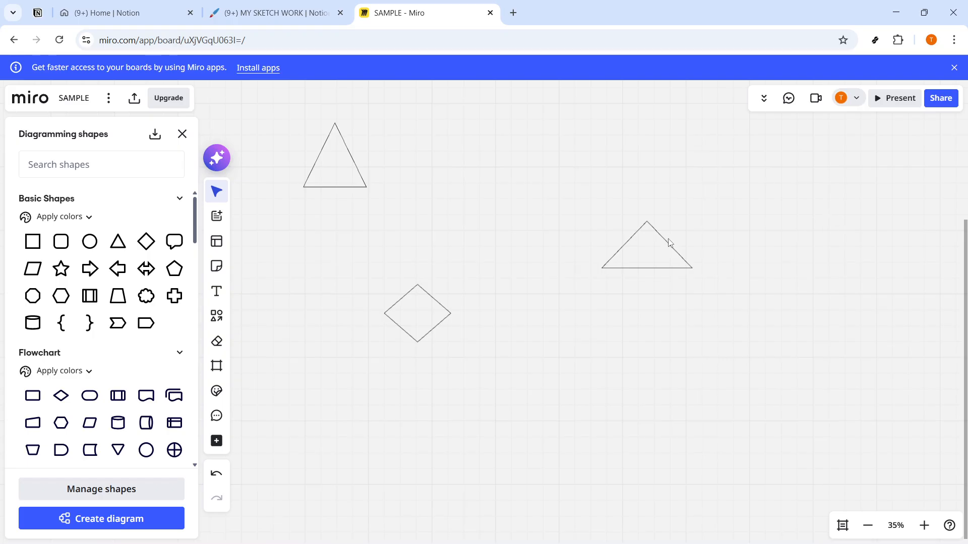
left_click(146, 296)
left_click(818, 195)
left_click_drag(510, 301, 549, 216)
Apply the grey, green, blue and yellow color set to the Flowchart shapes and the multicolored outline set to the Basic Shapes.
left_click(88, 372)
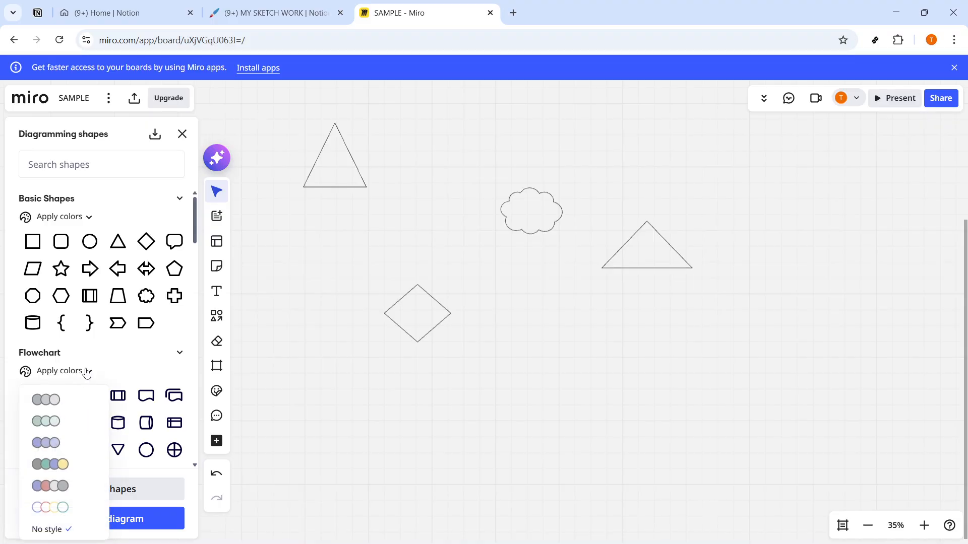
left_click(86, 371)
left_click(87, 372)
left_click(62, 459)
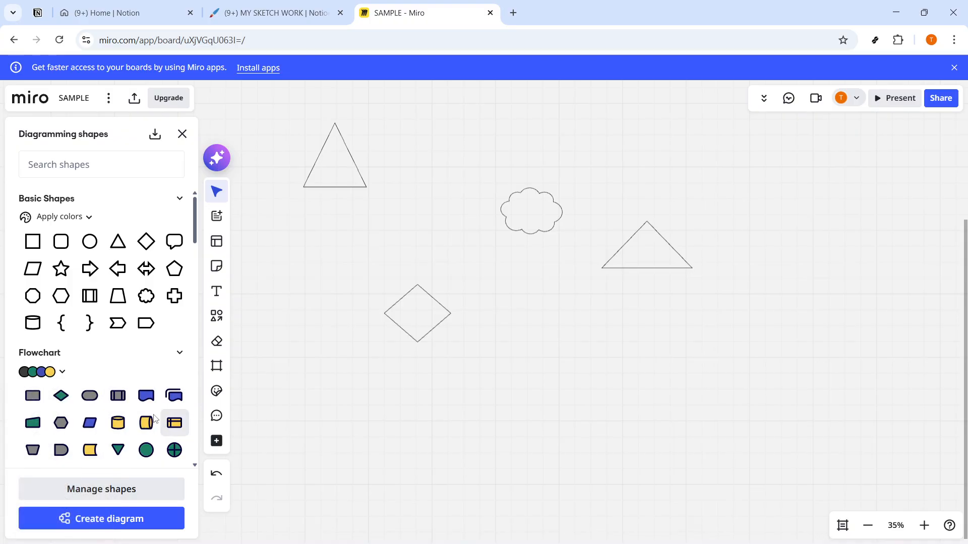
left_click(80, 225)
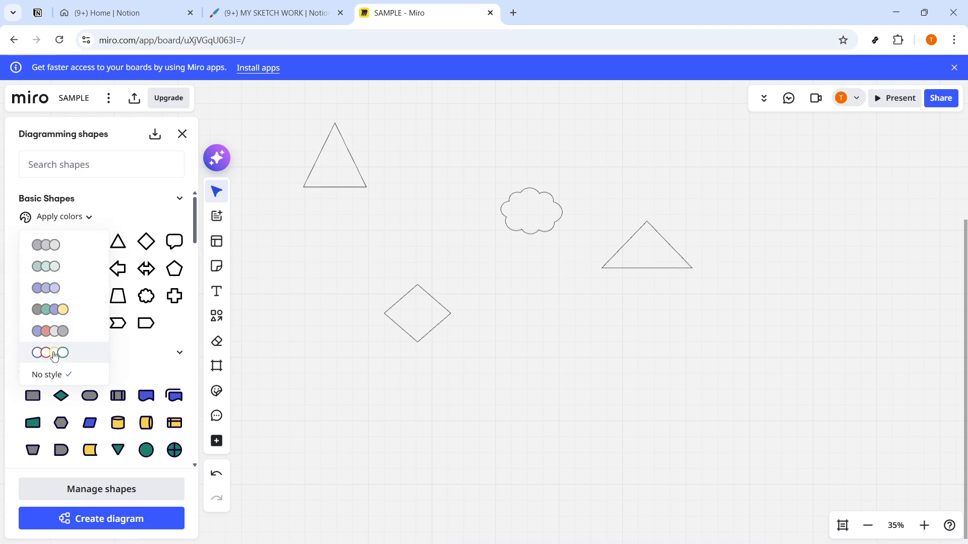
left_click(55, 354)
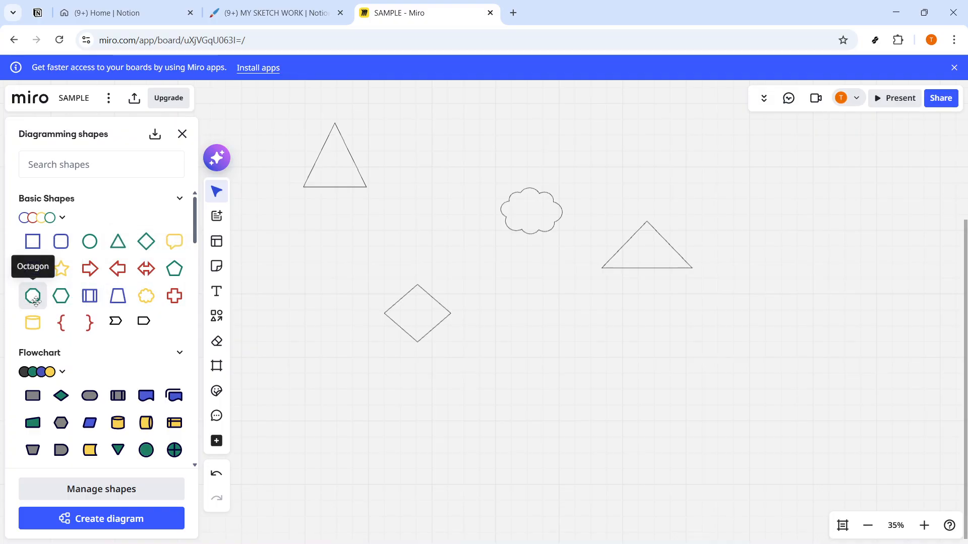
Add a green-outlined octagon and place it just below the wide triangle's lower-right corner.
left_click(484, 299)
left_click_drag(479, 321, 703, 330)
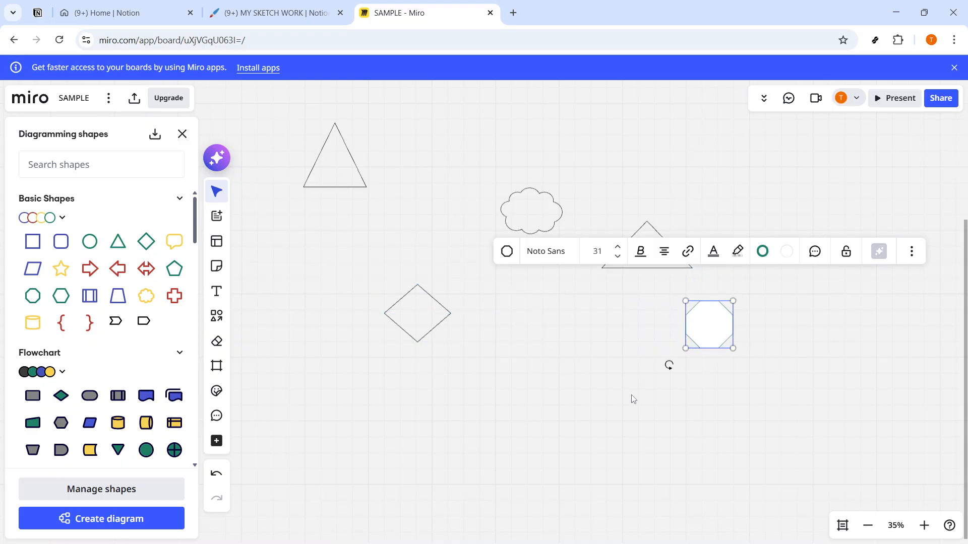
scroll(633, 400, "up", 1)
scroll(633, 399, "down", 2)
scroll(641, 387, "down", 6)
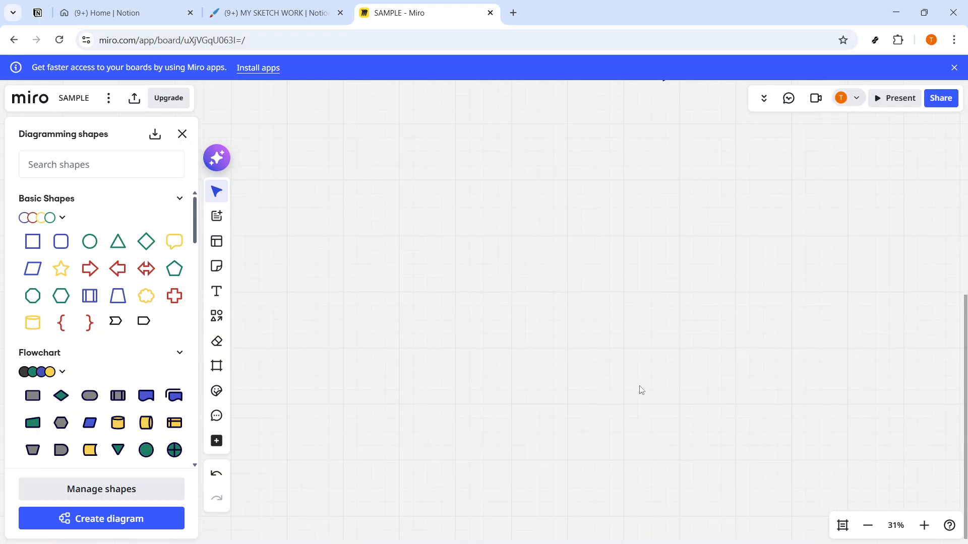
scroll(641, 391, "up", 7)
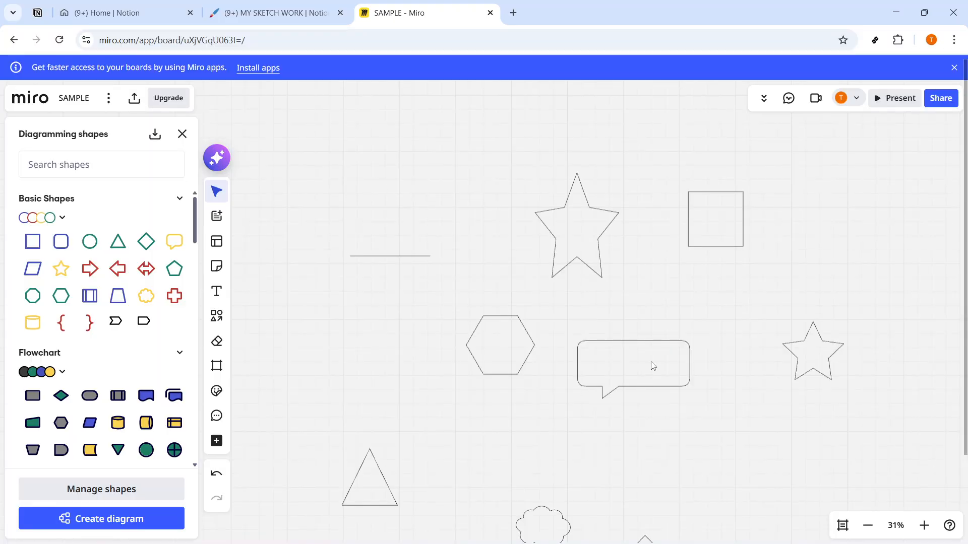
Switch to the MY SKETCH WORK page in Notion and examine the newly added shapes in the embedded SAMPLE board.
key("ctrl+shift+Tab")
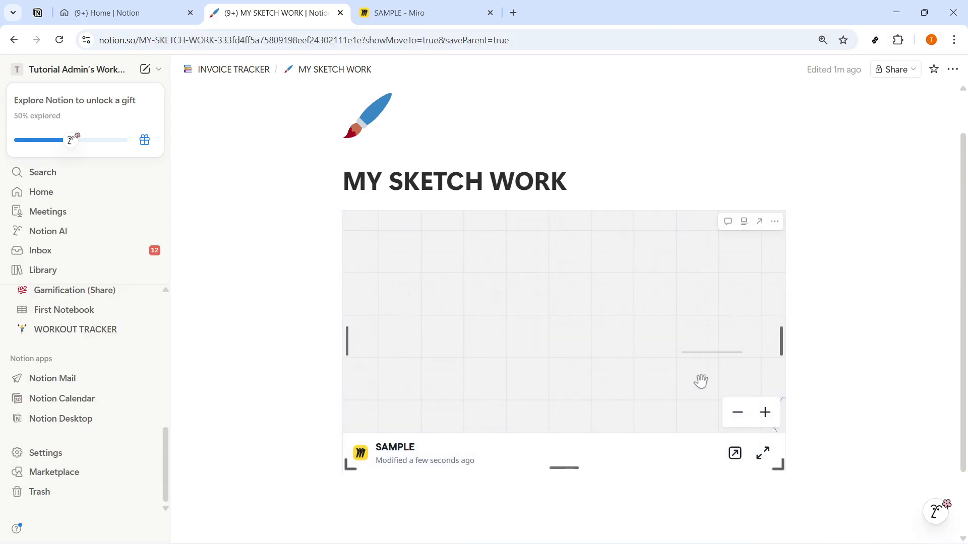
left_click(736, 419)
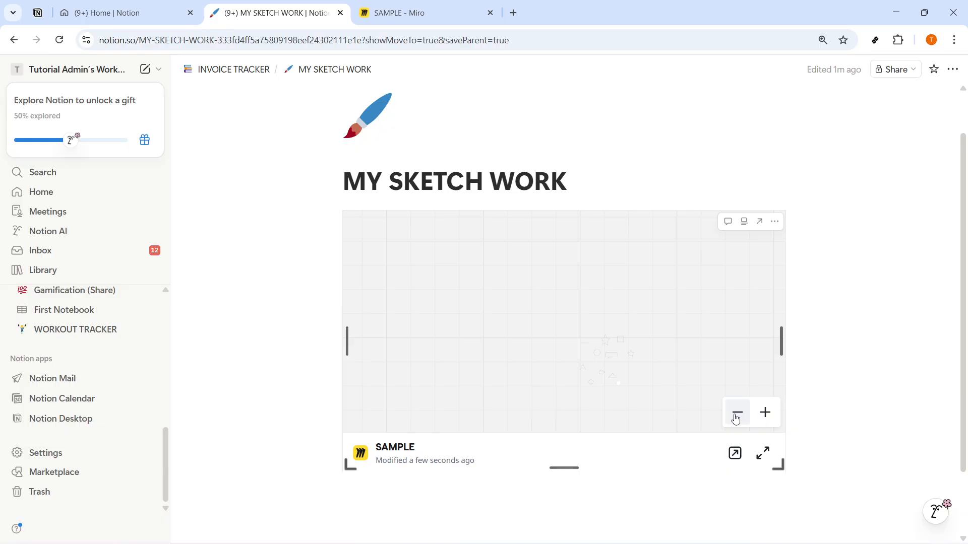
left_click(765, 413)
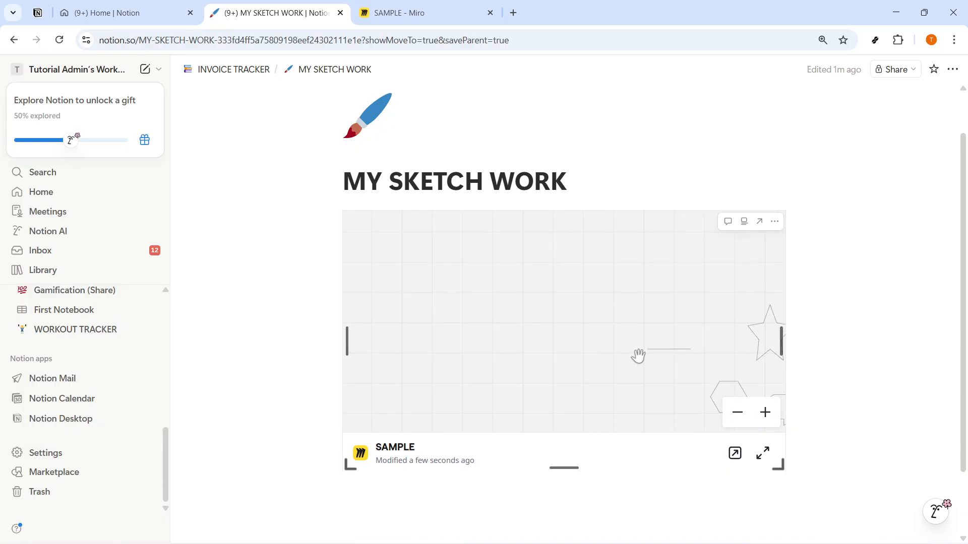
left_click_drag(639, 356, 419, 279)
left_click_drag(482, 301, 482, 257)
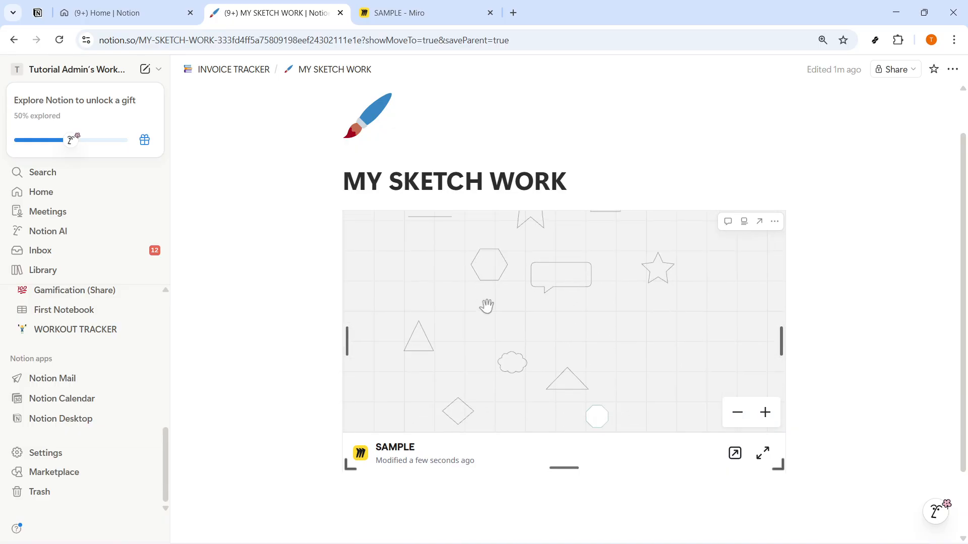
left_click_drag(486, 307, 493, 277)
left_click_drag(524, 312, 505, 311)
Switch back to the Miro board, add a red-outlined cross shape and place it below the horizontal line, left of the hexagon.
key("ctrl+Tab")
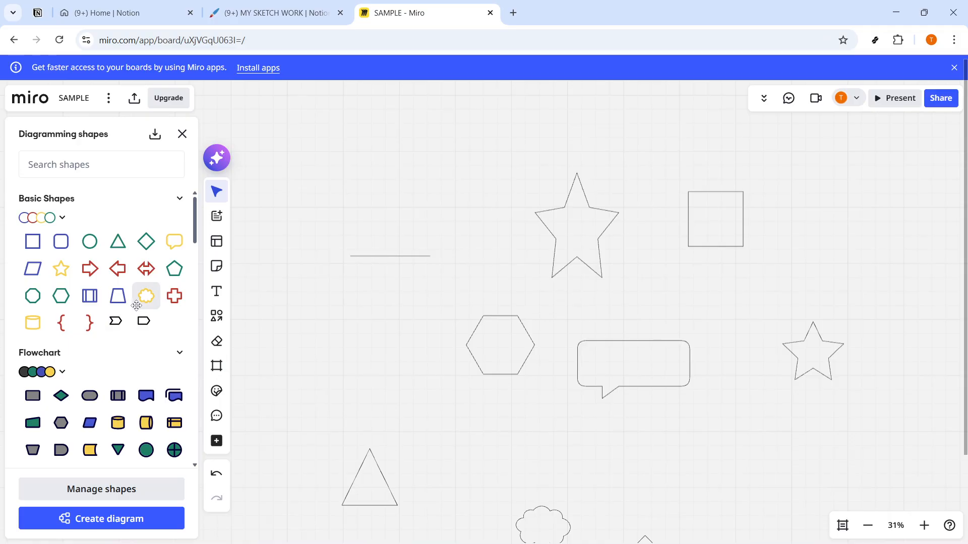
left_click_drag(174, 297, 484, 315)
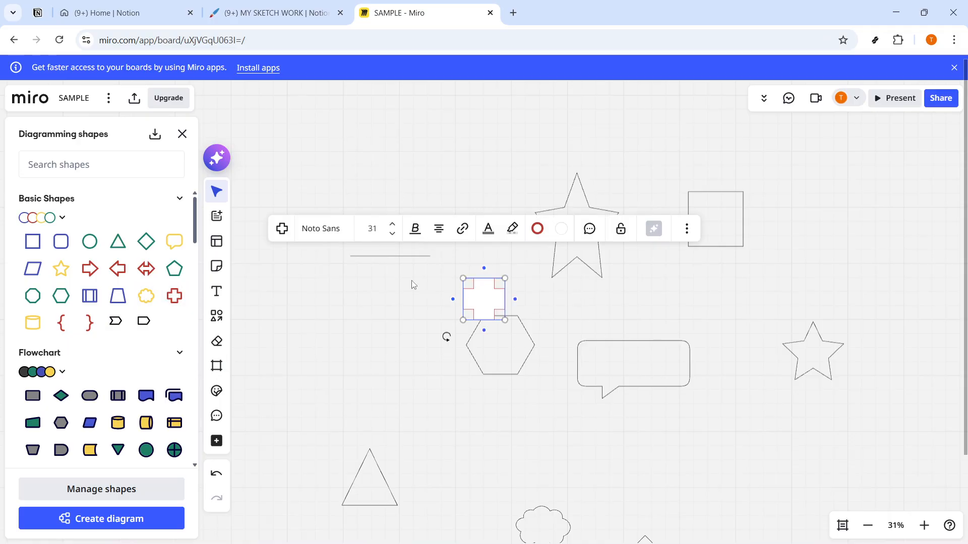
left_click(440, 318)
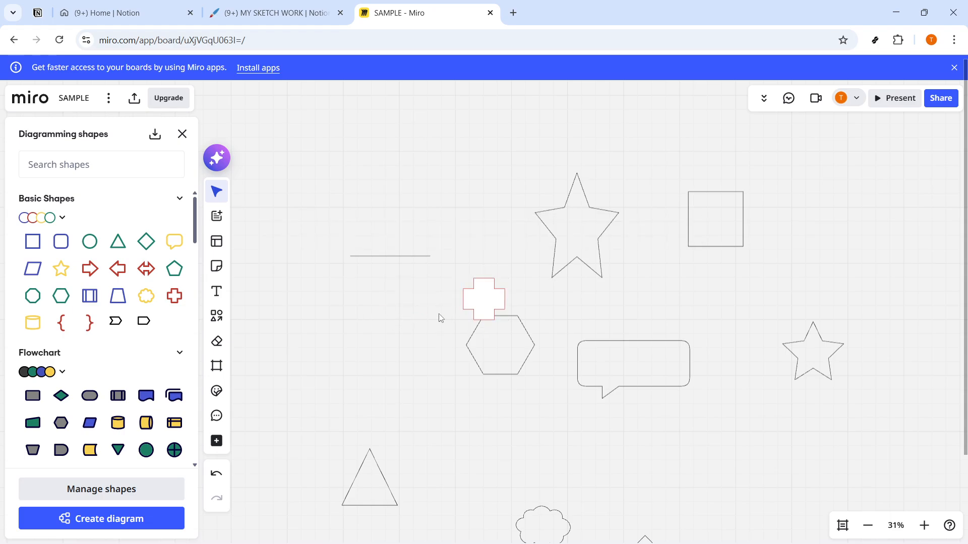
left_click_drag(464, 304, 332, 324)
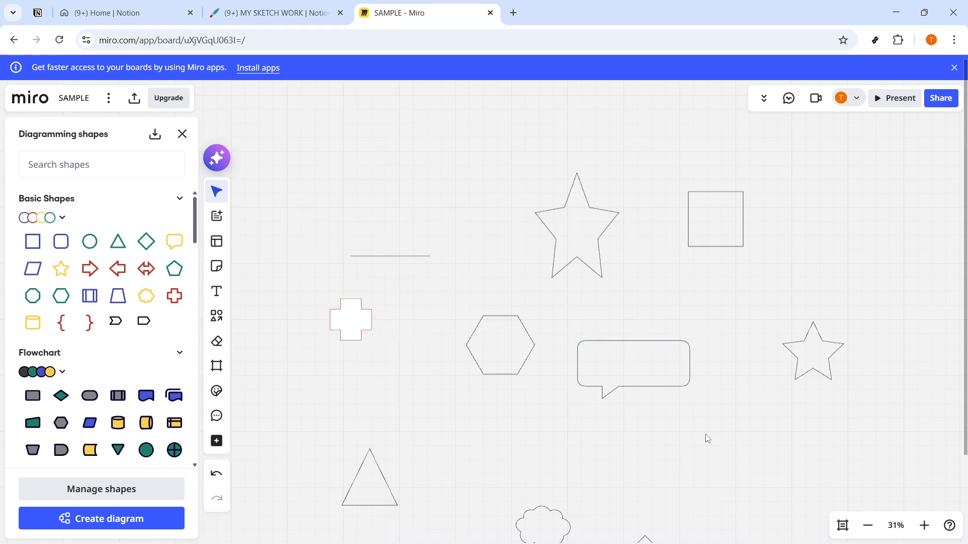
Return to the MY SKETCH WORK page in Notion and check the embedded board for the added cross.
scroll(707, 438, "down", 5)
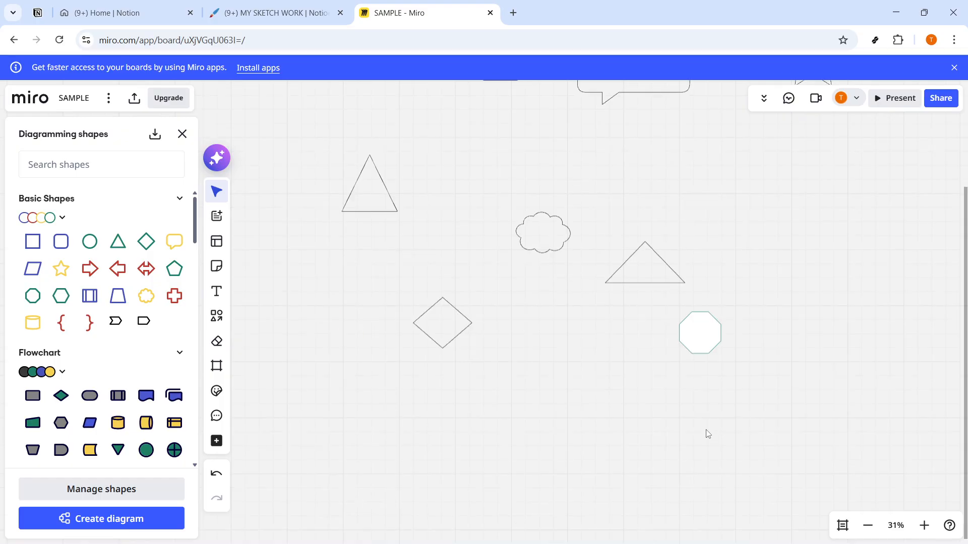
left_click(272, 13)
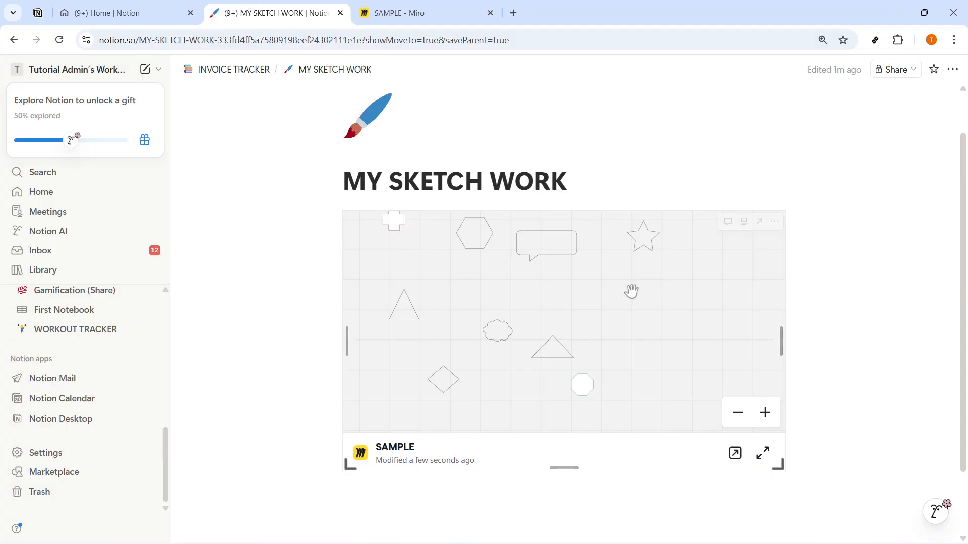
left_click_drag(446, 301, 493, 291)
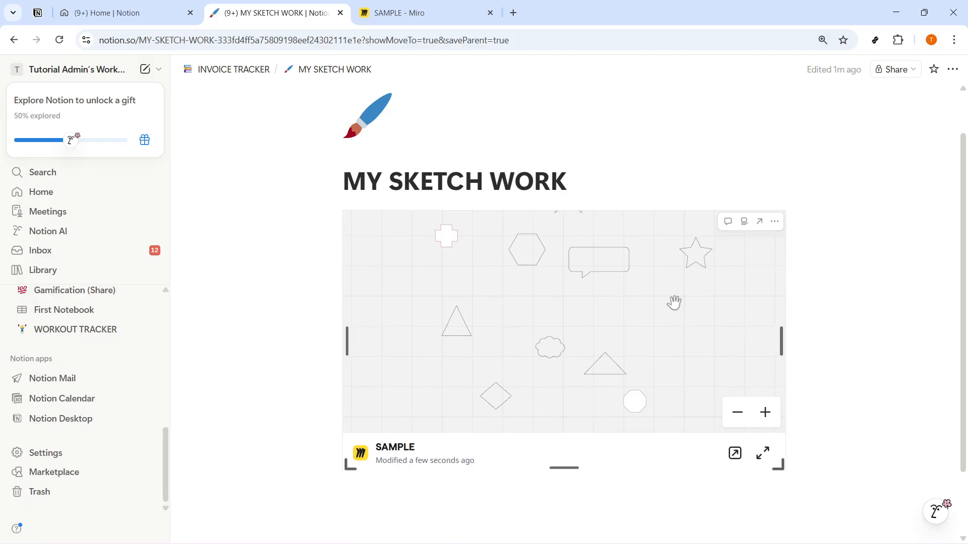